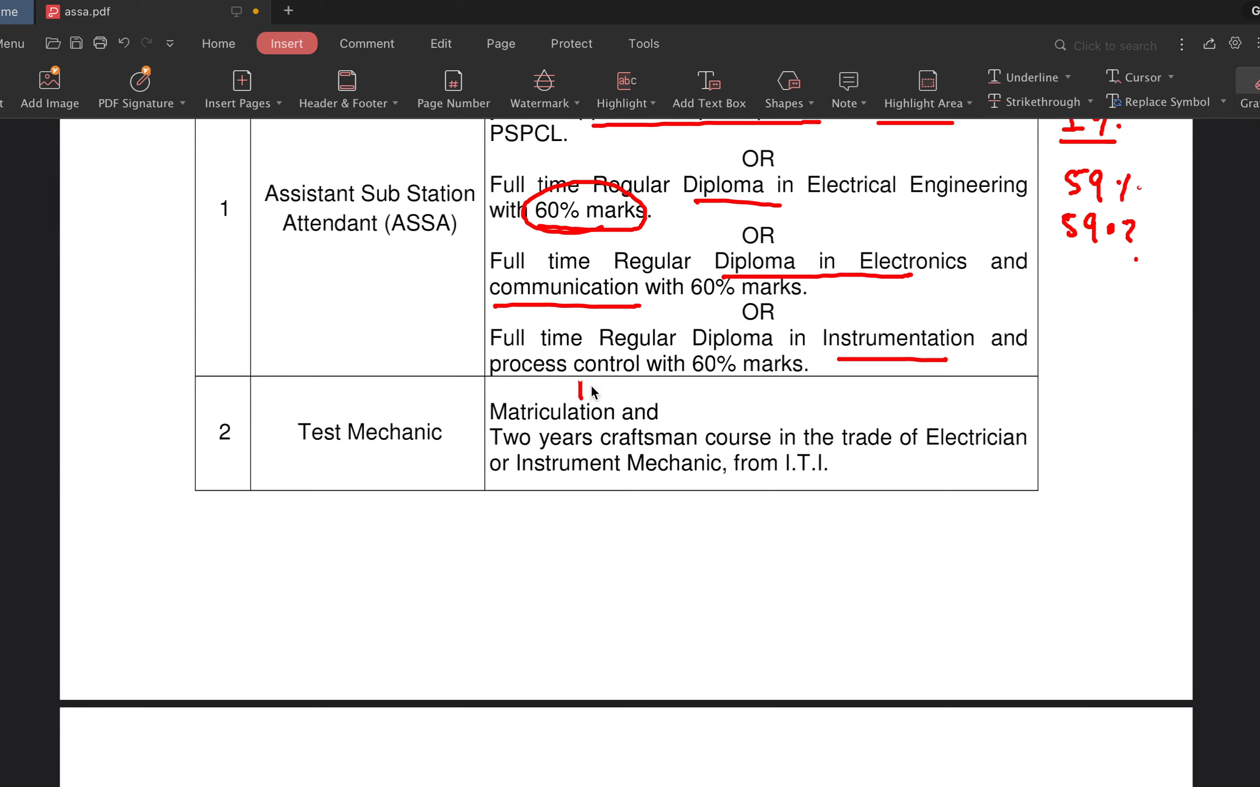
# Step: In the Test Mechanic row, write a circled "10th" above Matriculation, circle I.T.I., and underline "Electrician" and "Two years" in red
pyautogui.moveTo(631, 374)
pyautogui.mouseDown()
pyautogui.moveTo(654, 385)
pyautogui.moveTo(615, 340)
pyautogui.mouseUp()
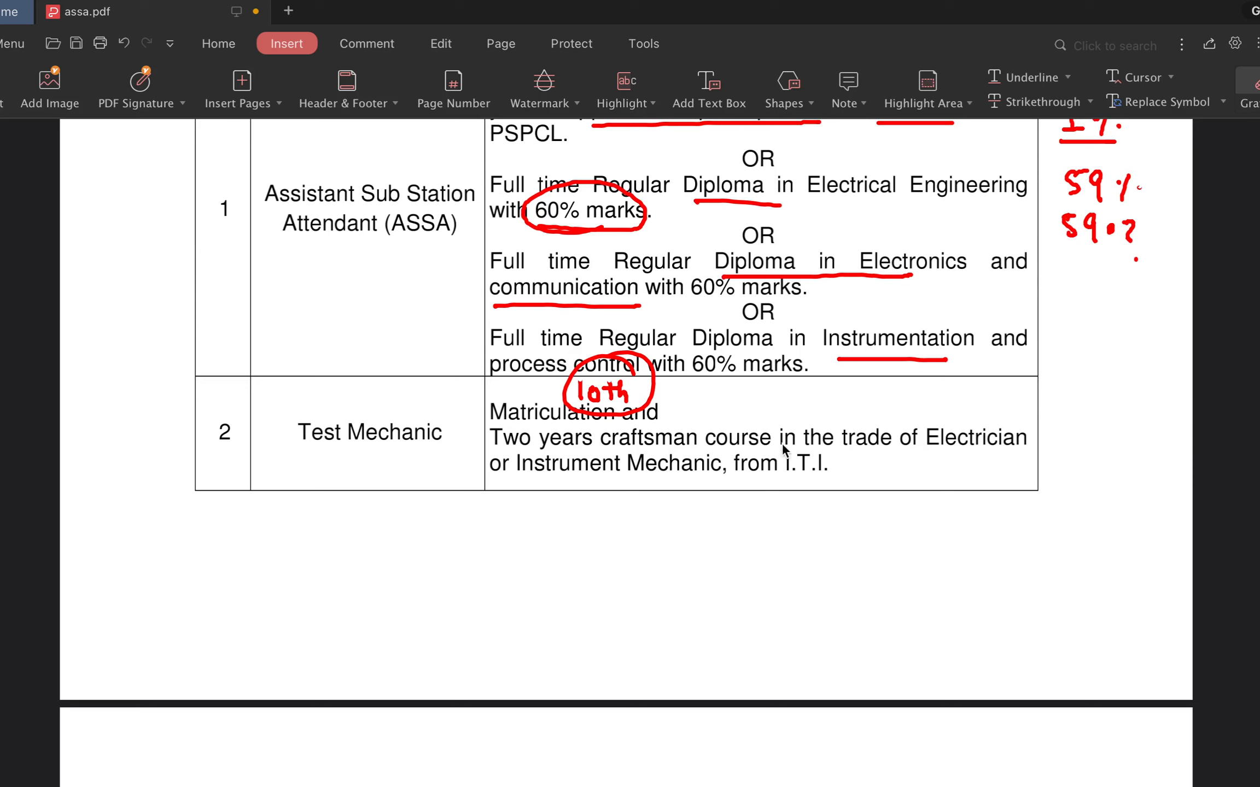
pyautogui.moveTo(833, 446); pyautogui.dragTo(1067, 458)
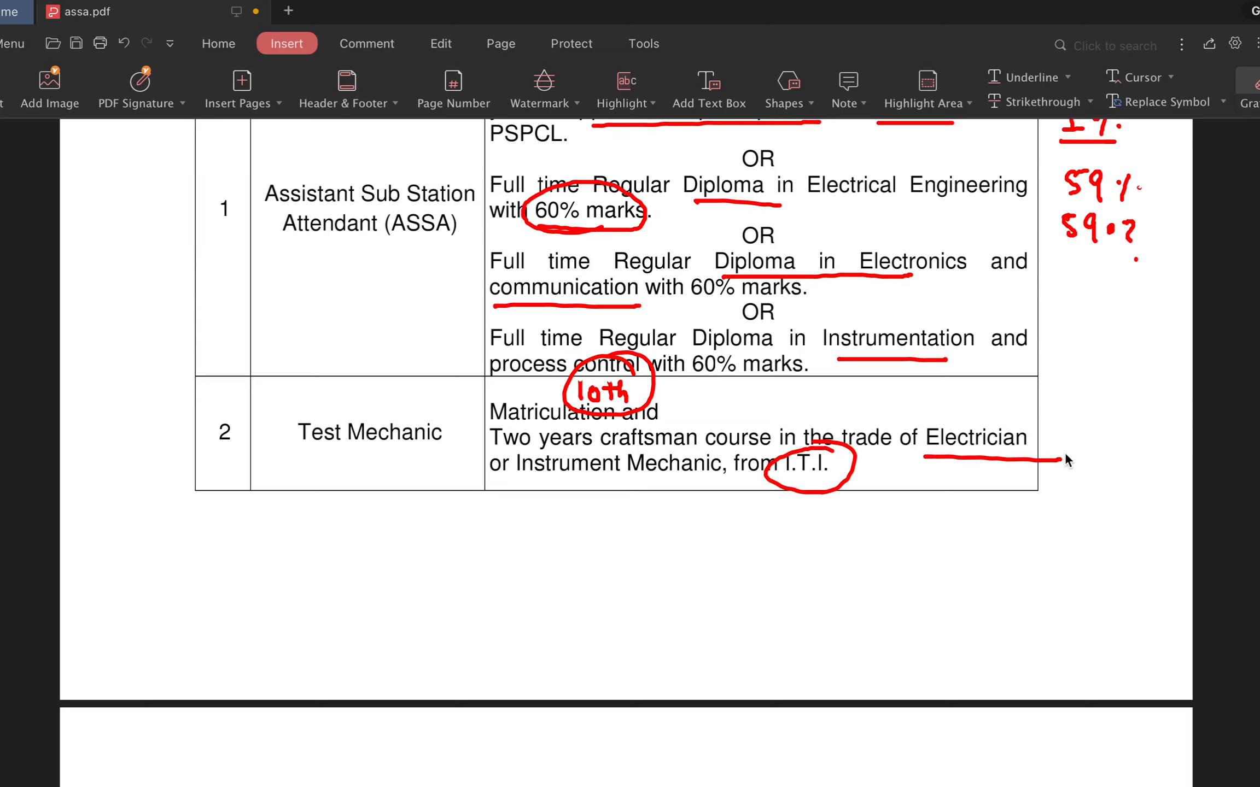
pyautogui.moveTo(493, 445); pyautogui.dragTo(591, 444)
# Step: Underline the minimum "18 years" and maximum "37 years" in the Age Limit section 2.3
pyautogui.scroll(-3, 563, 405)
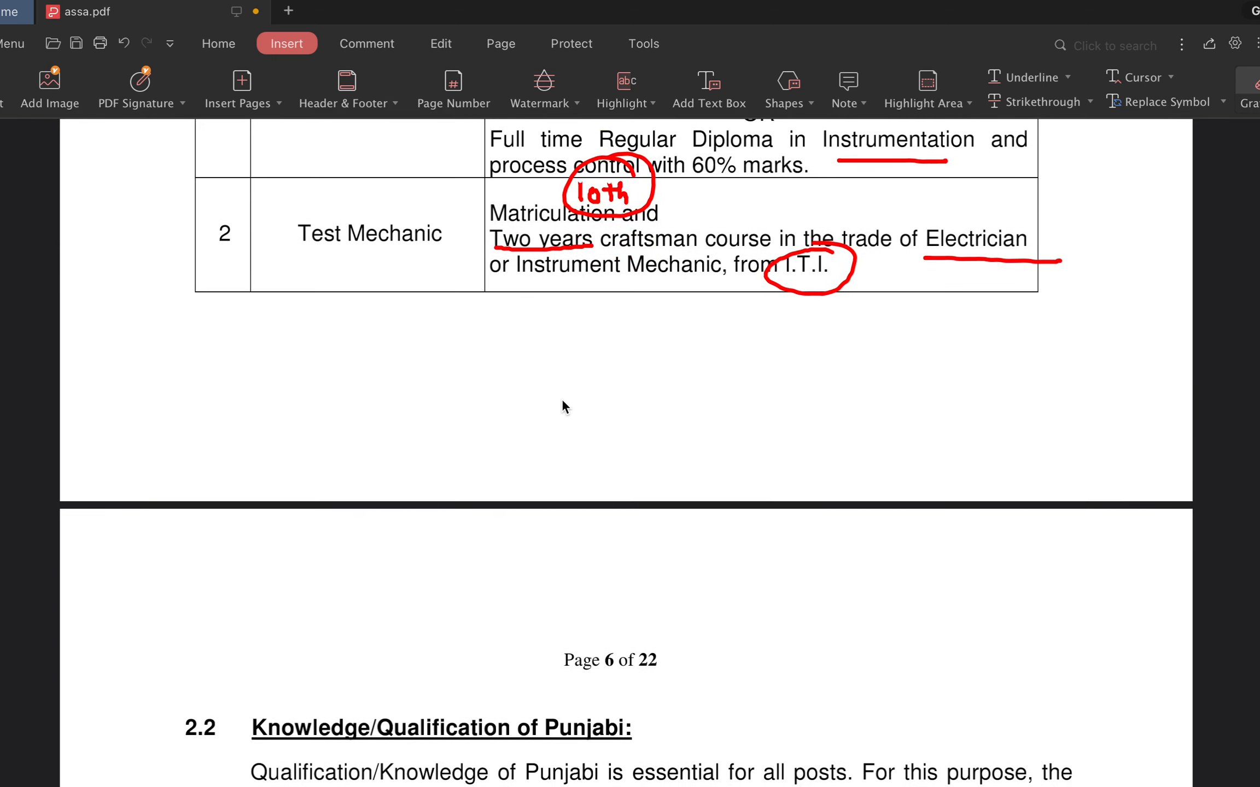
pyautogui.scroll(-12, 564, 408)
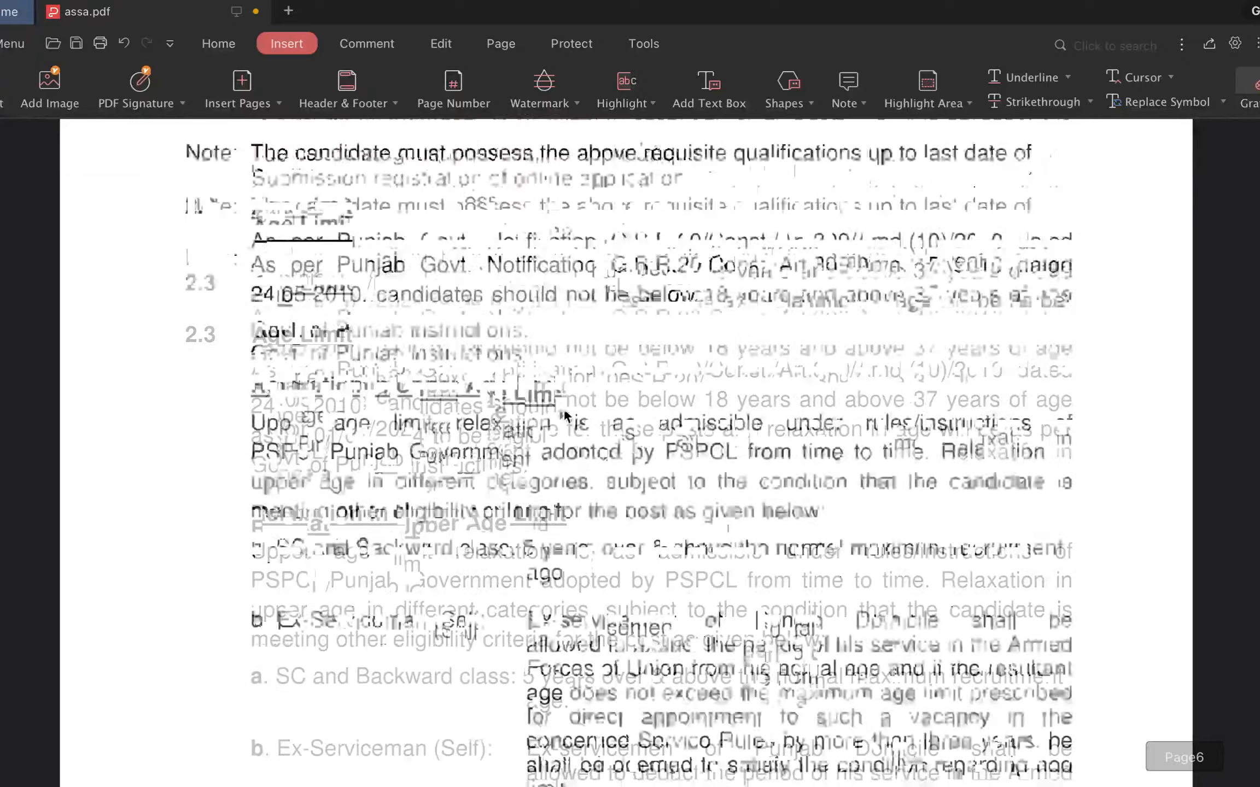
pyautogui.scroll(-10, 564, 408)
pyautogui.scroll(11, 564, 407)
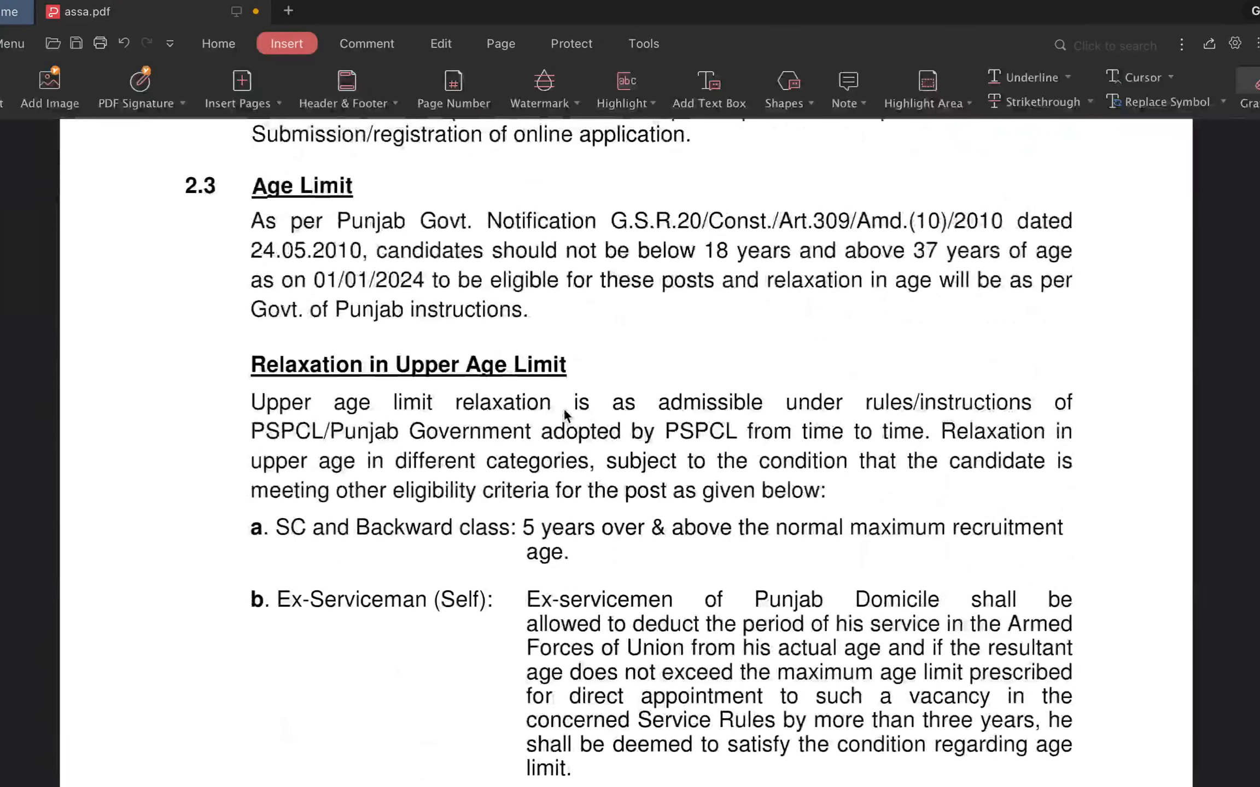
pyautogui.moveTo(707, 265); pyautogui.dragTo(813, 265)
pyautogui.moveTo(908, 265); pyautogui.dragTo(978, 265)
# Step: Draw braces beside the upper age relaxation categories and circle the 40 years limit in item d
pyautogui.moveTo(227, 515); pyautogui.dragTo(264, 692)
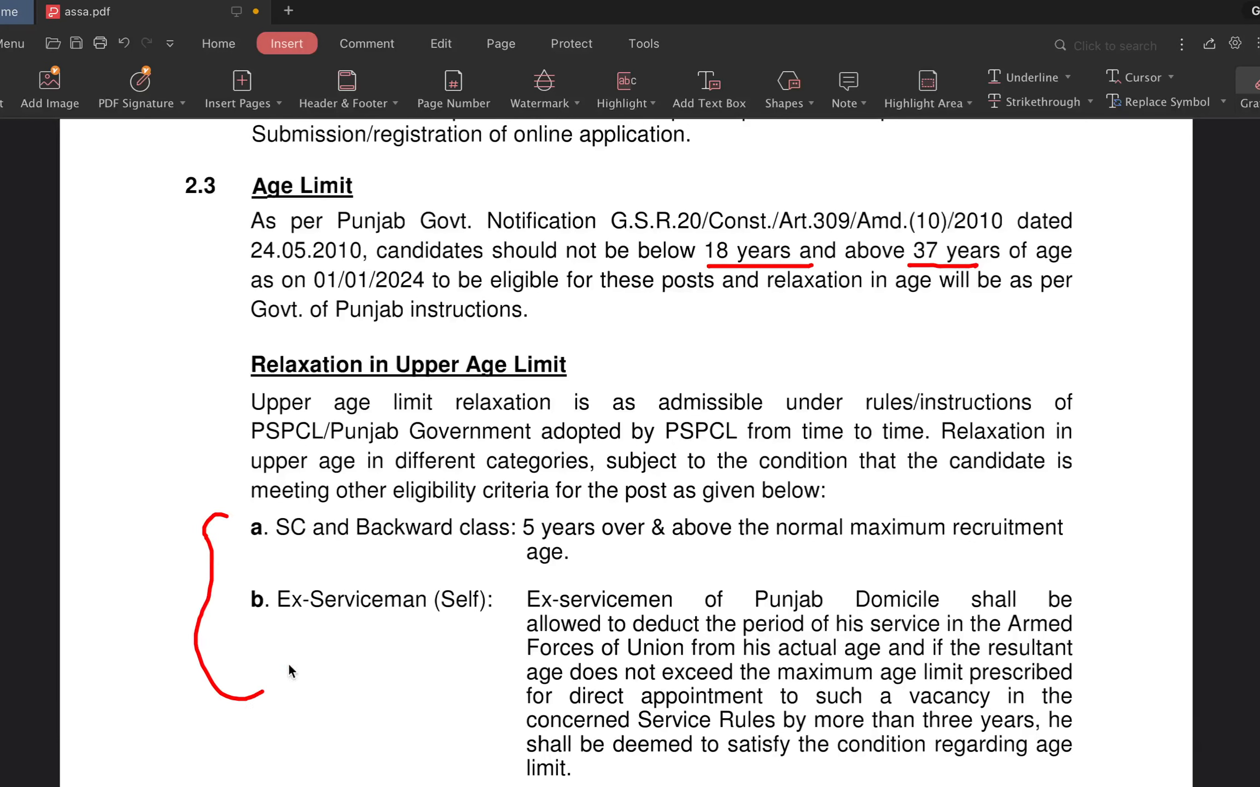
pyautogui.scroll(-8, 308, 621)
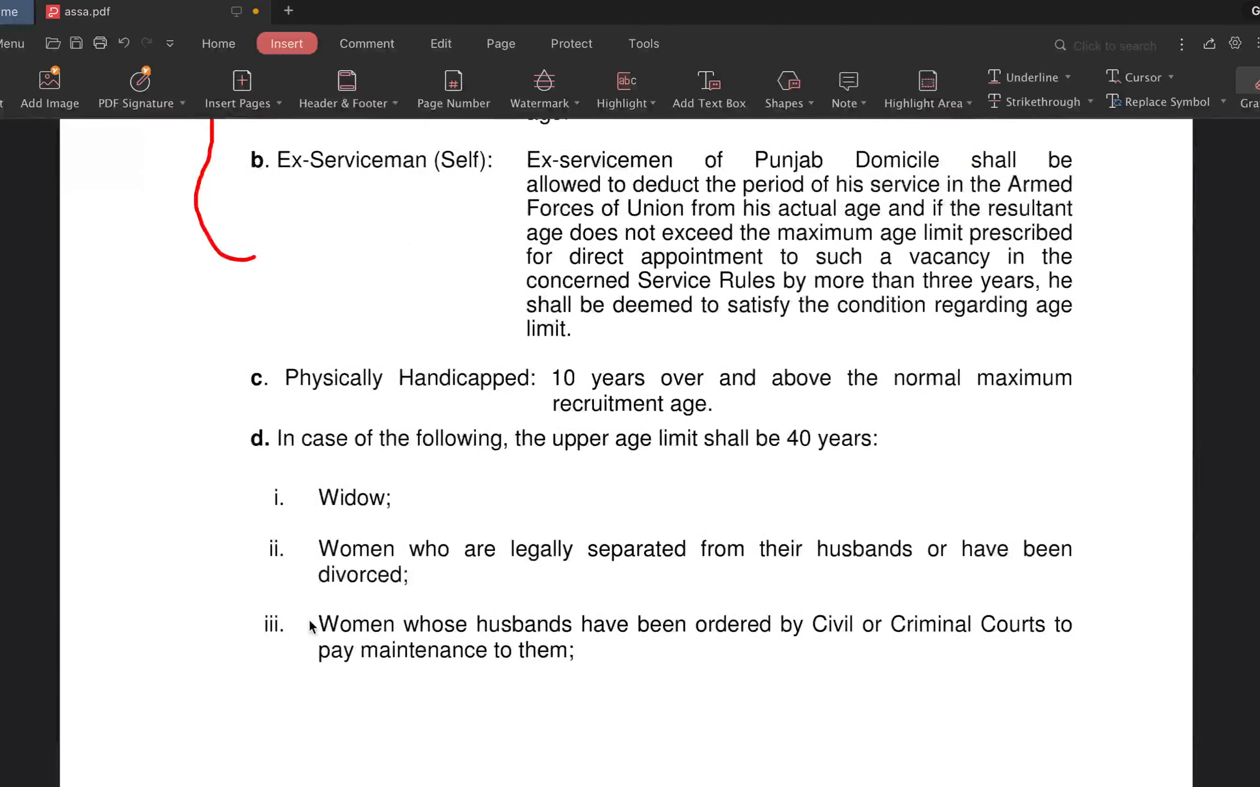
pyautogui.scroll(-1, 308, 618)
pyautogui.moveTo(862, 346)
pyautogui.mouseDown()
pyautogui.moveTo(901, 369)
pyautogui.moveTo(861, 335)
pyautogui.mouseUp()
pyautogui.moveTo(210, 508); pyautogui.dragTo(280, 591)
# Step: Tick notes (ii) and (iii) of the eligibility criteria, then box and underline "but their result is awaited" in note (iii)
pyautogui.scroll(-20, 258, 535)
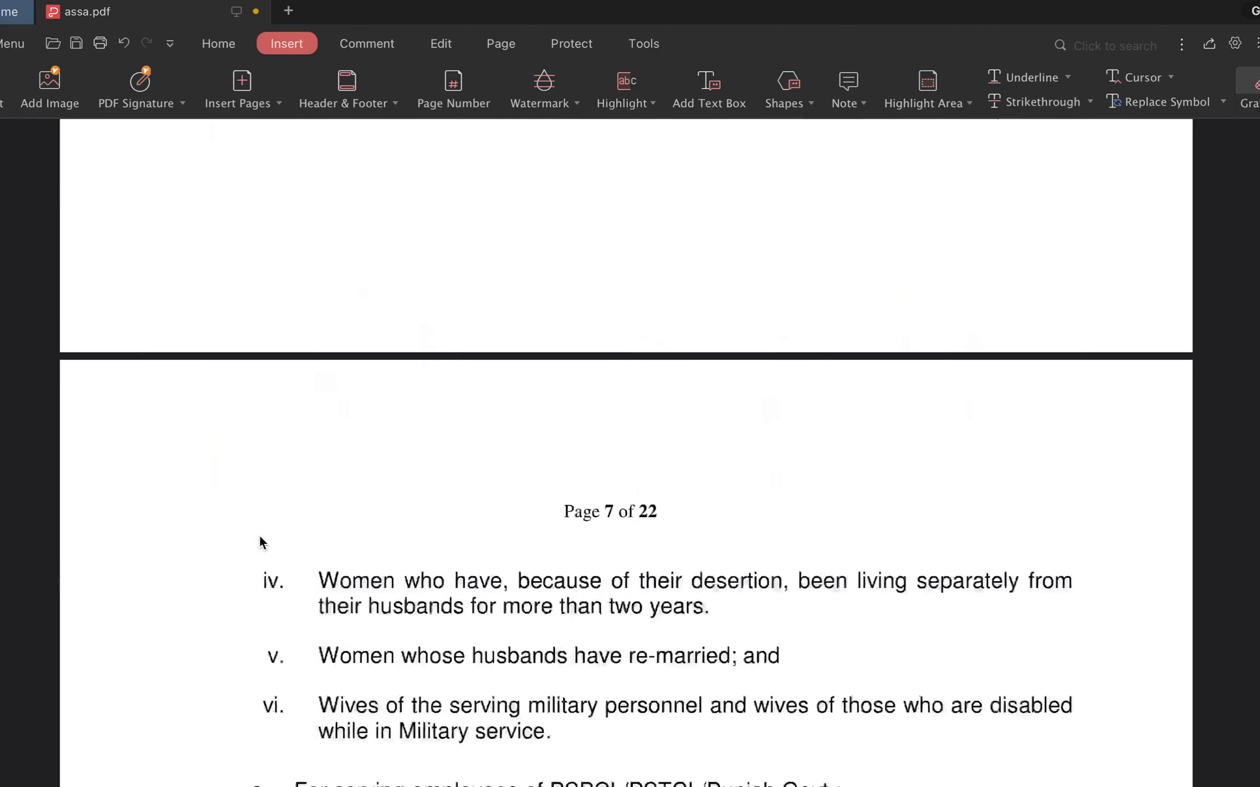
pyautogui.scroll(-5, 259, 535)
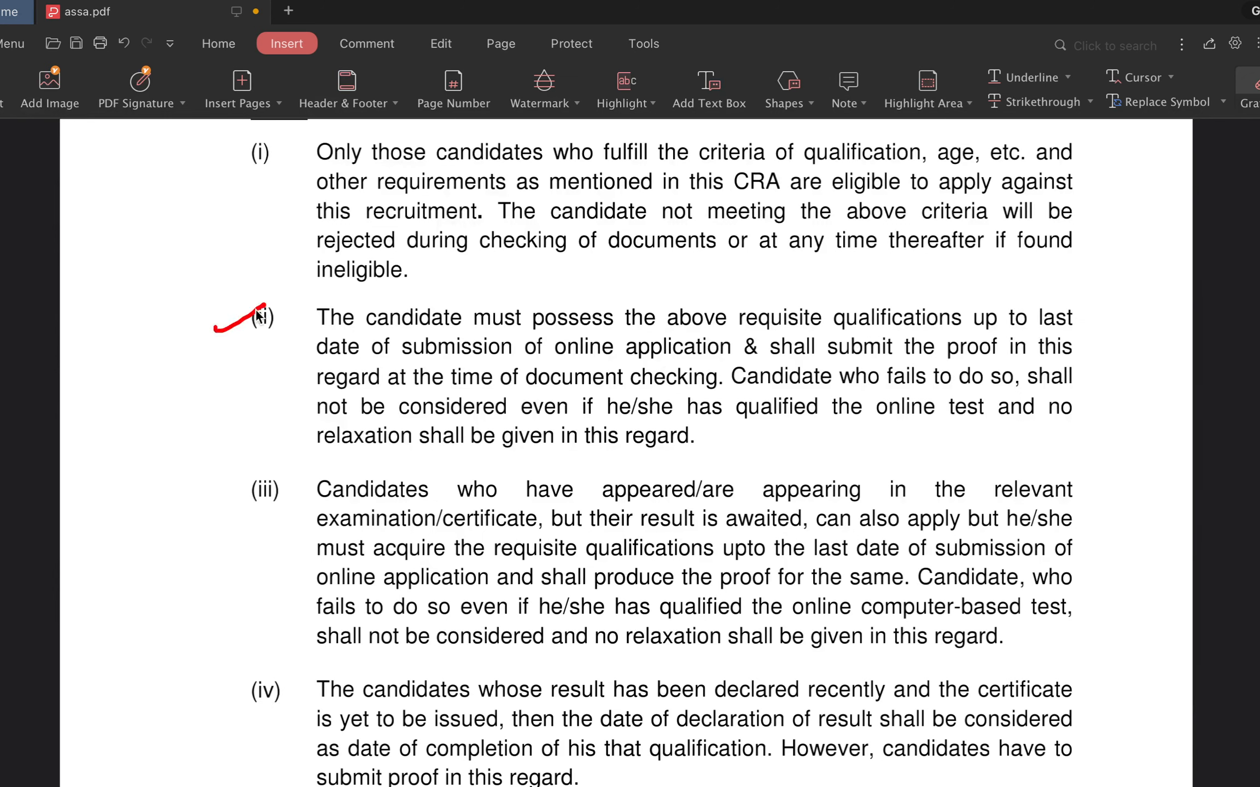
pyautogui.moveTo(256, 310); pyautogui.dragTo(271, 299)
pyautogui.moveTo(227, 485); pyautogui.dragTo(289, 463)
pyautogui.moveTo(659, 533)
pyautogui.mouseDown()
pyautogui.moveTo(760, 540)
pyautogui.moveTo(809, 517)
pyautogui.moveTo(583, 500)
pyautogui.moveTo(569, 539)
pyautogui.moveTo(694, 530)
pyautogui.mouseUp()
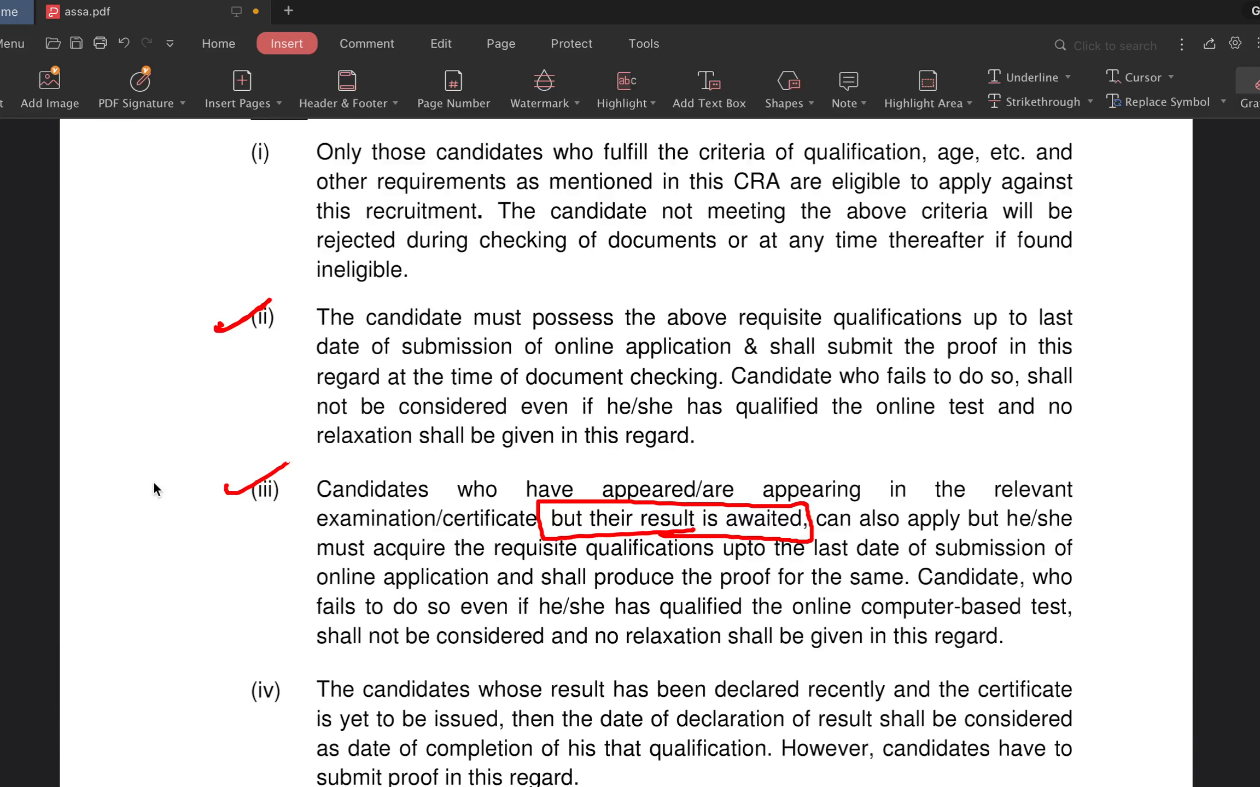
# Step: Tick note (iv), underline "completion" in it, and write a double-underlined "2024" in the margin
pyautogui.scroll(-6, 153, 481)
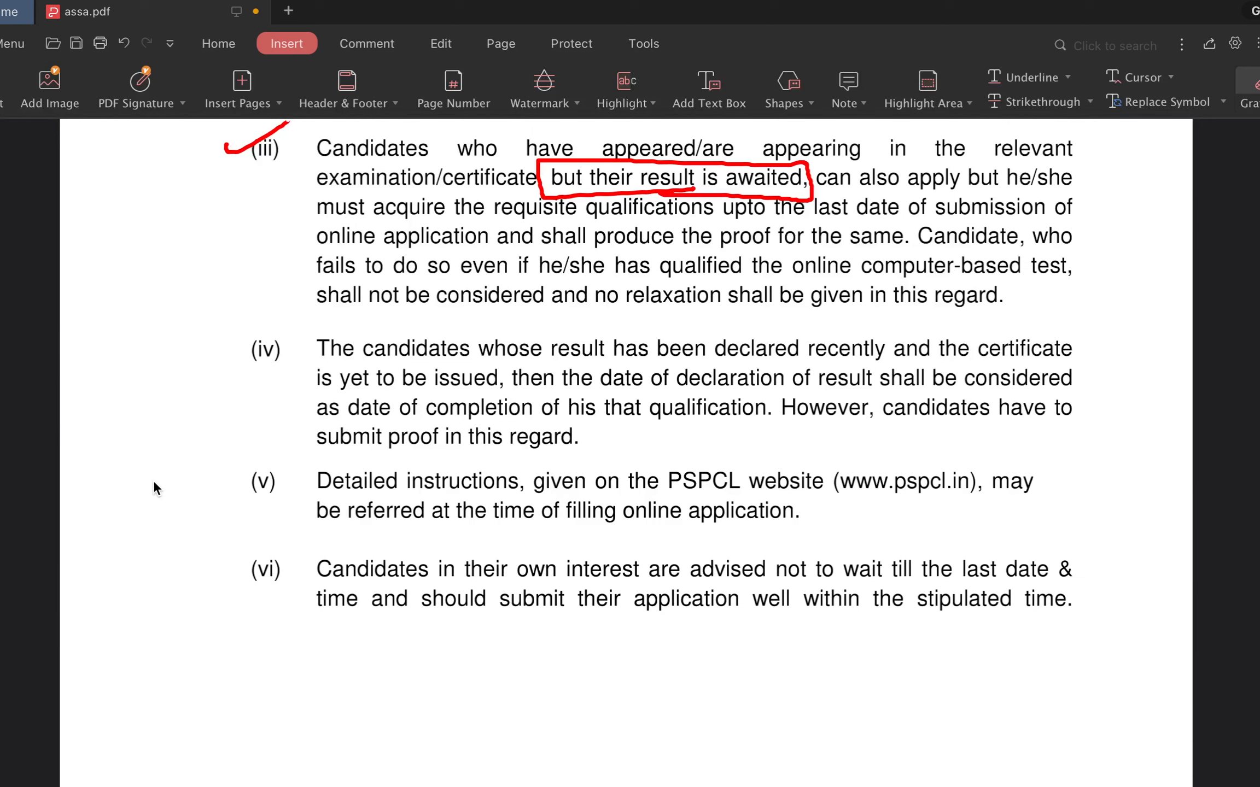
pyautogui.moveTo(224, 351); pyautogui.dragTo(284, 329)
pyautogui.moveTo(415, 424); pyautogui.dragTo(516, 421)
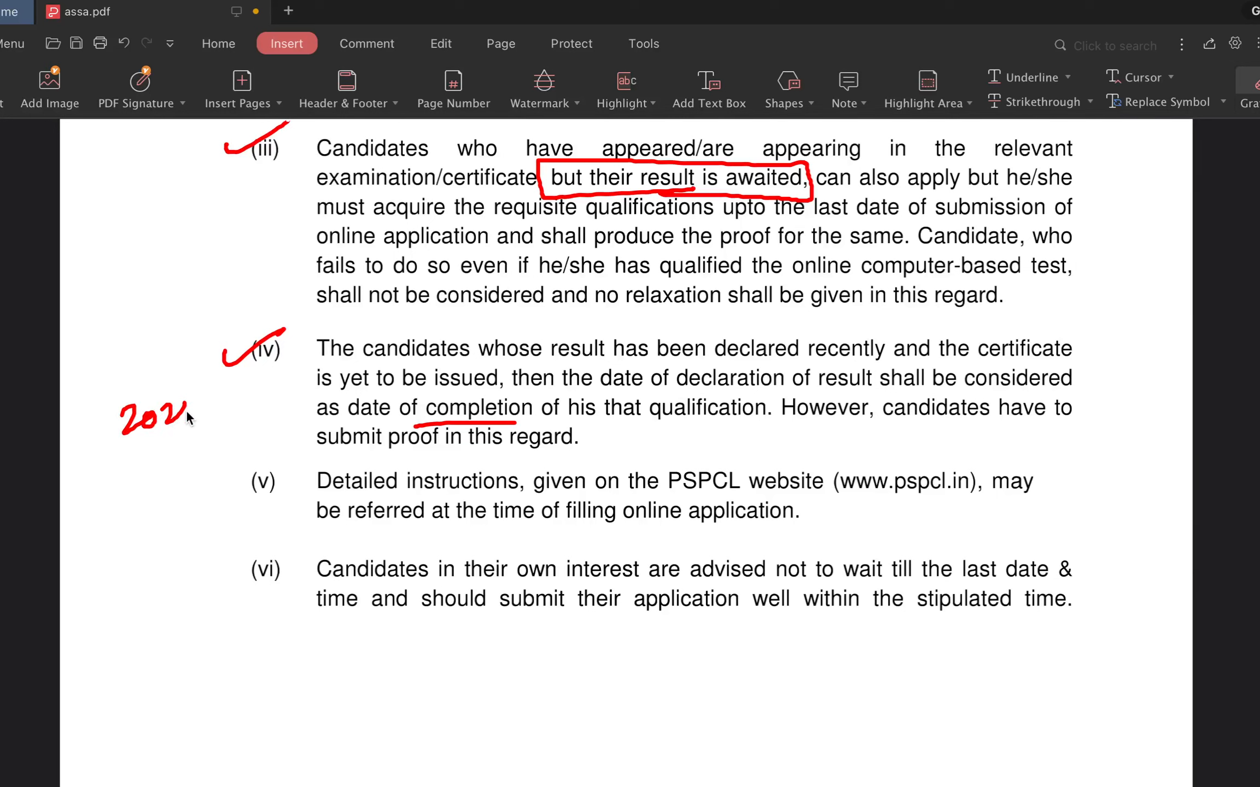
pyautogui.moveTo(186, 414); pyautogui.dragTo(200, 432)
pyautogui.moveTo(121, 461)
pyautogui.mouseDown()
pyautogui.moveTo(207, 436)
pyautogui.moveTo(123, 468)
pyautogui.mouseUp()
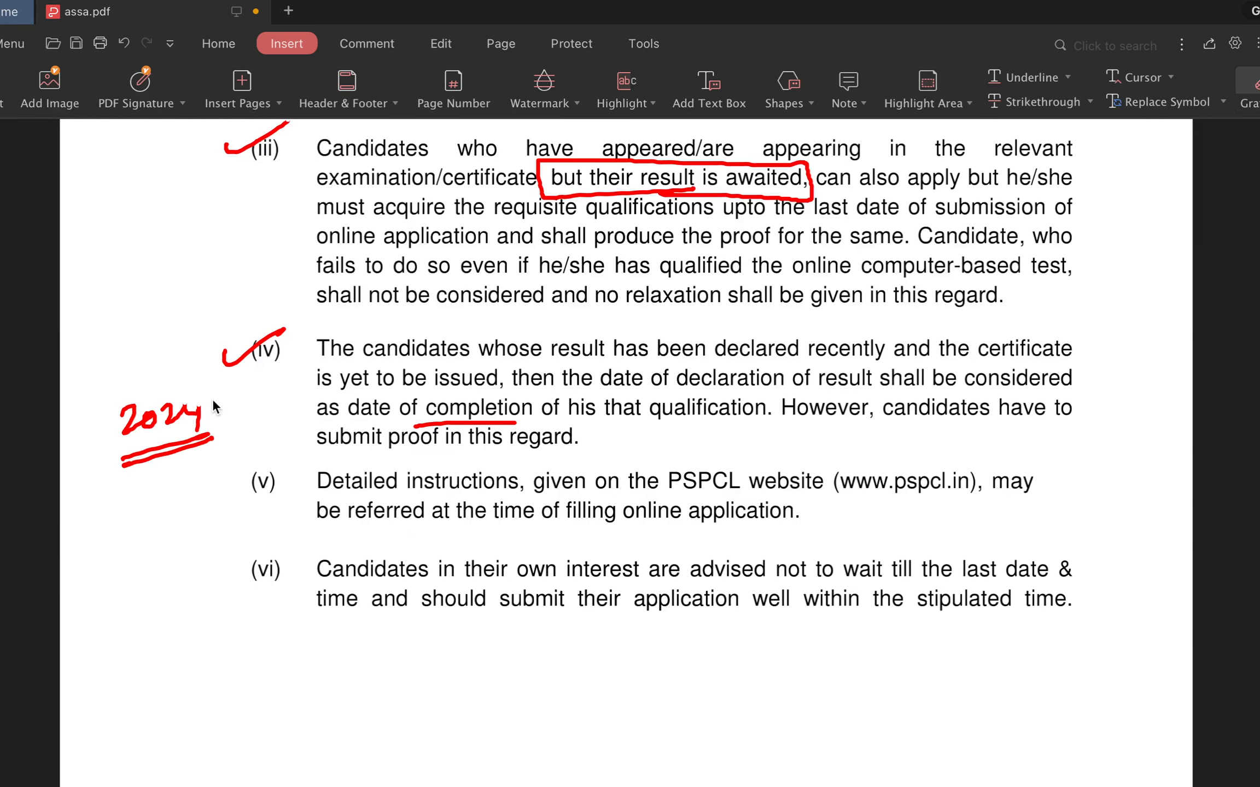
# Step: Circle the total fees Rs 1416 and Rs 885 in the online application fee table
pyautogui.scroll(-10, 213, 408)
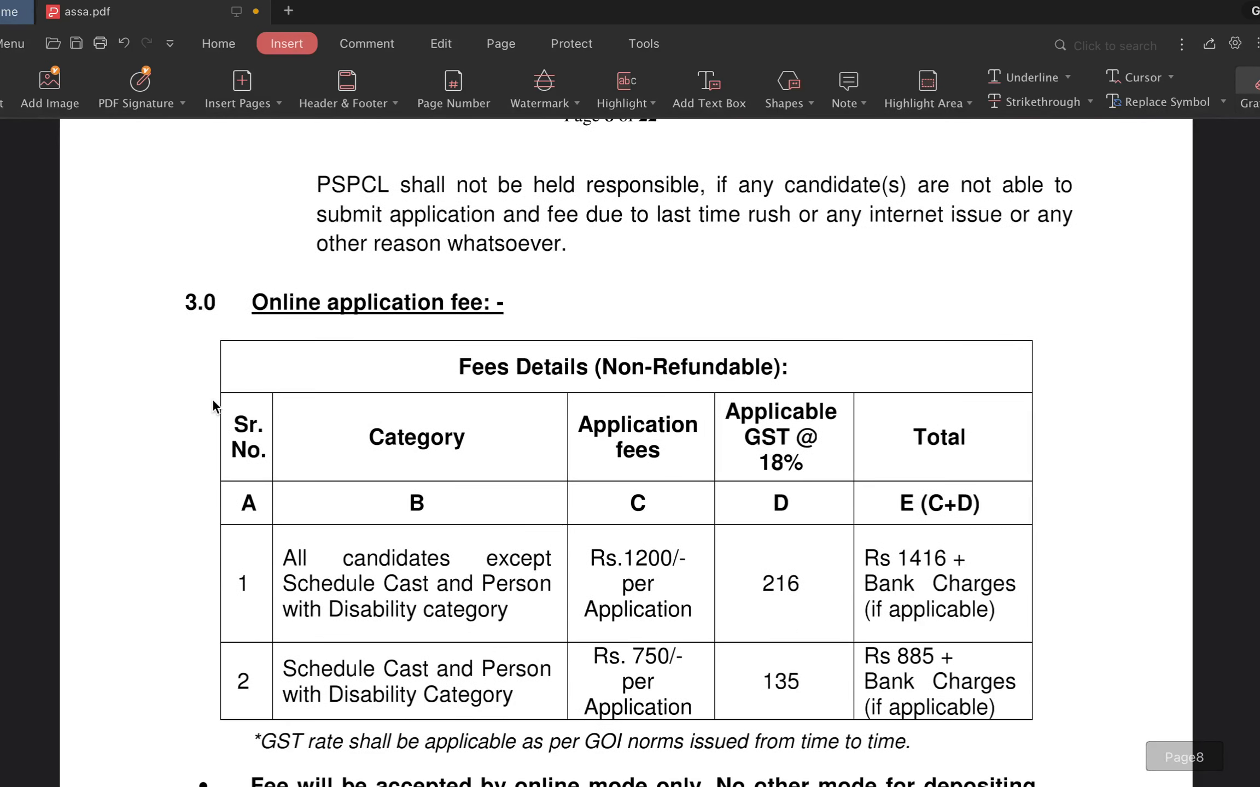
pyautogui.moveTo(940, 377)
pyautogui.mouseDown()
pyautogui.moveTo(856, 409)
pyautogui.moveTo(948, 378)
pyautogui.mouseUp()
pyautogui.moveTo(957, 489)
pyautogui.mouseDown()
pyautogui.moveTo(943, 528)
pyautogui.moveTo(954, 484)
pyautogui.mouseUp()
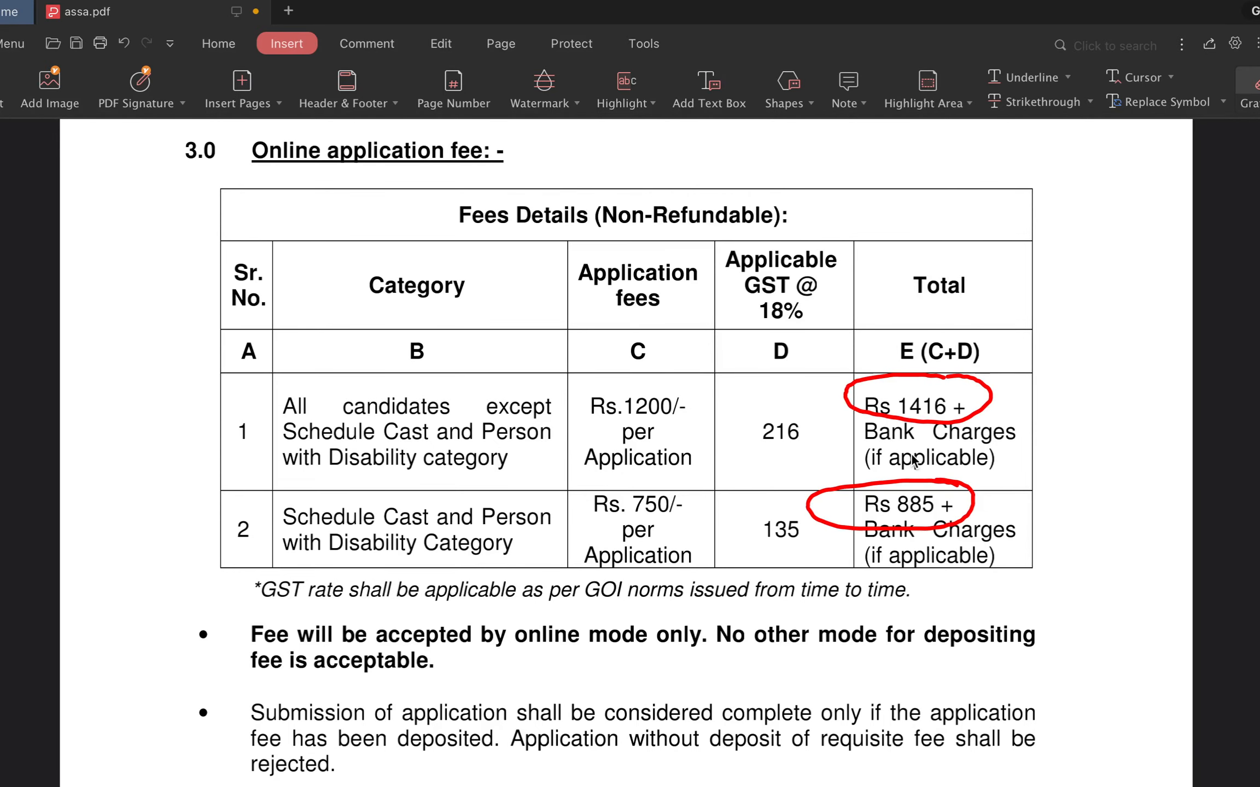
# Step: In the online test table, tick Part-I and Part-II, underline "Punjabi Language", and box its 50 Questions
pyautogui.scroll(-20, 912, 461)
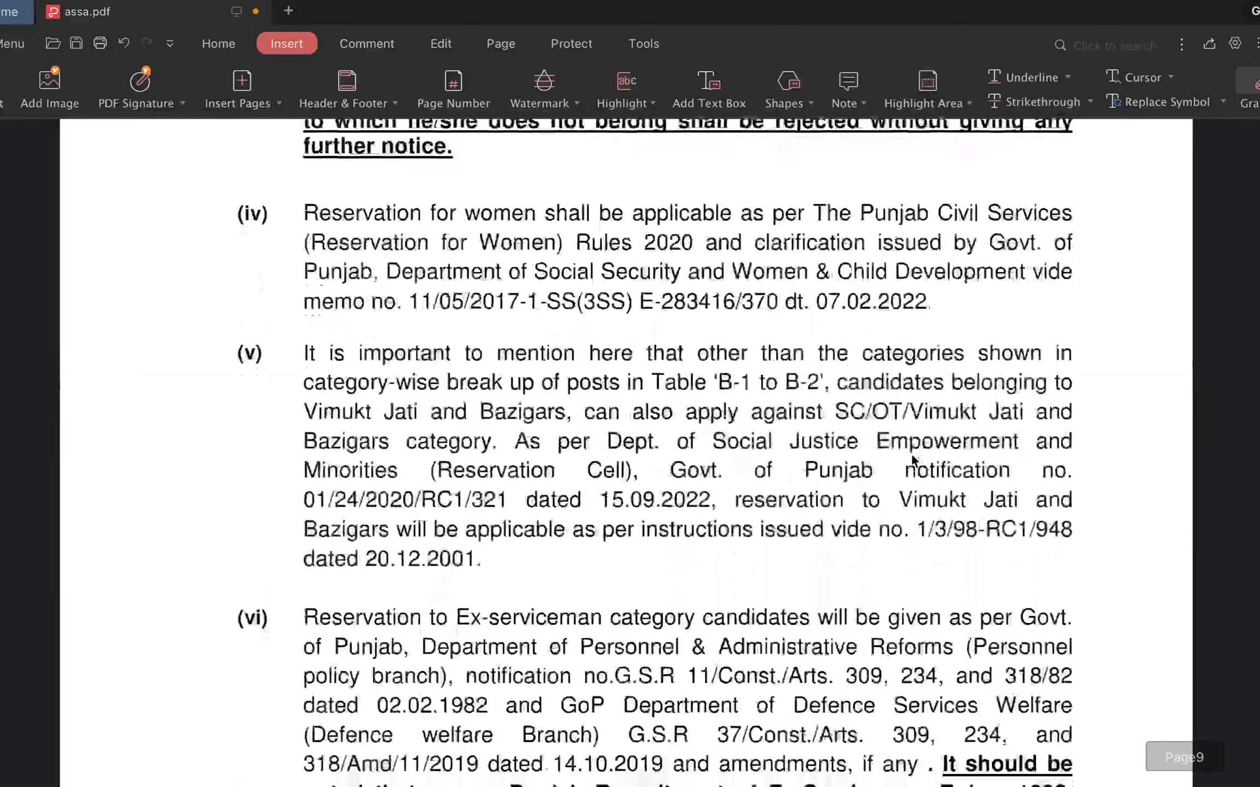
pyautogui.scroll(-20, 911, 460)
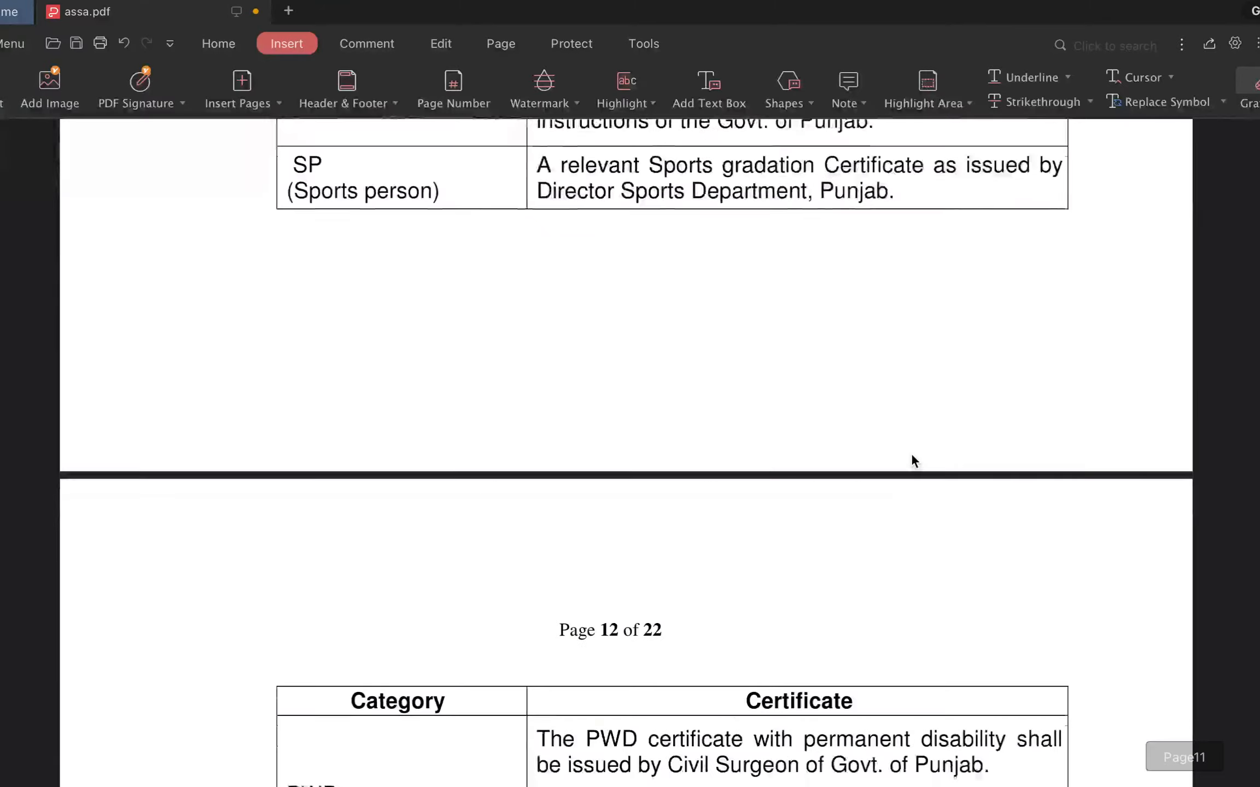
pyautogui.scroll(-15, 912, 456)
pyautogui.scroll(18, 911, 456)
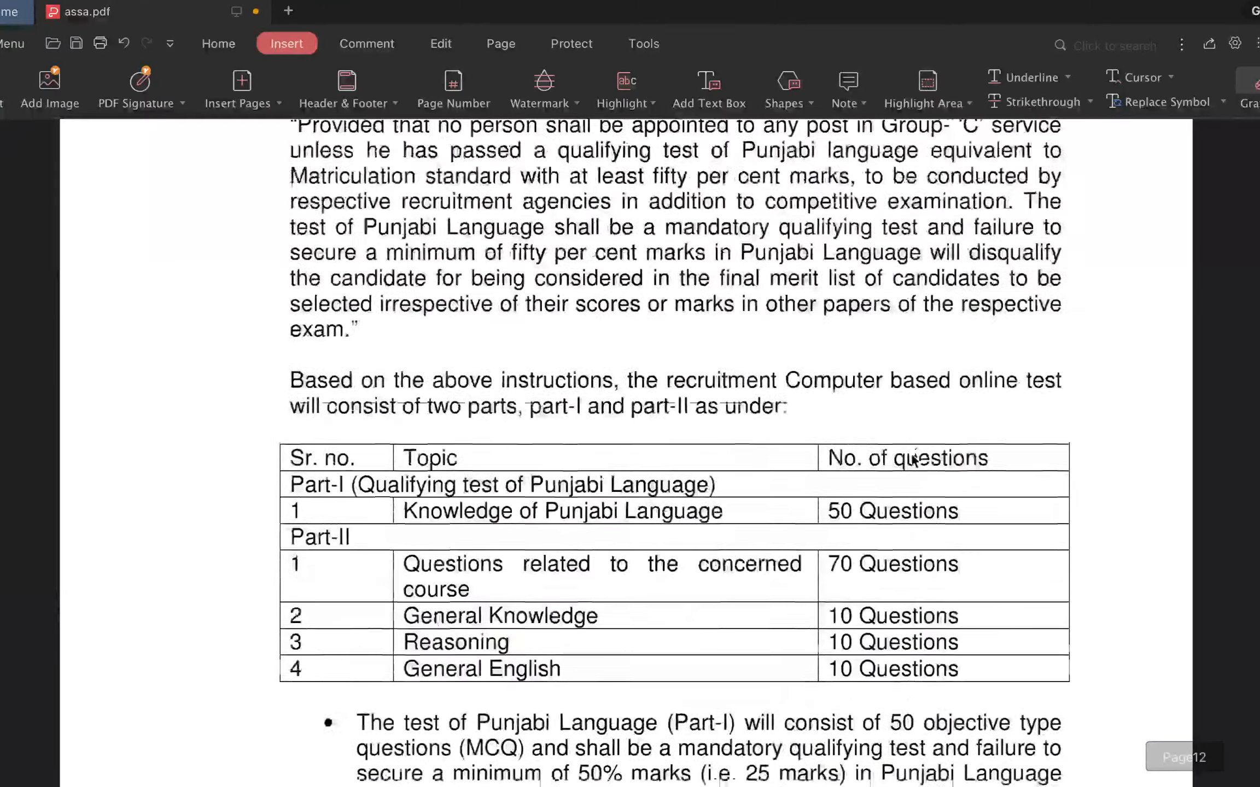
pyautogui.scroll(-3, 912, 456)
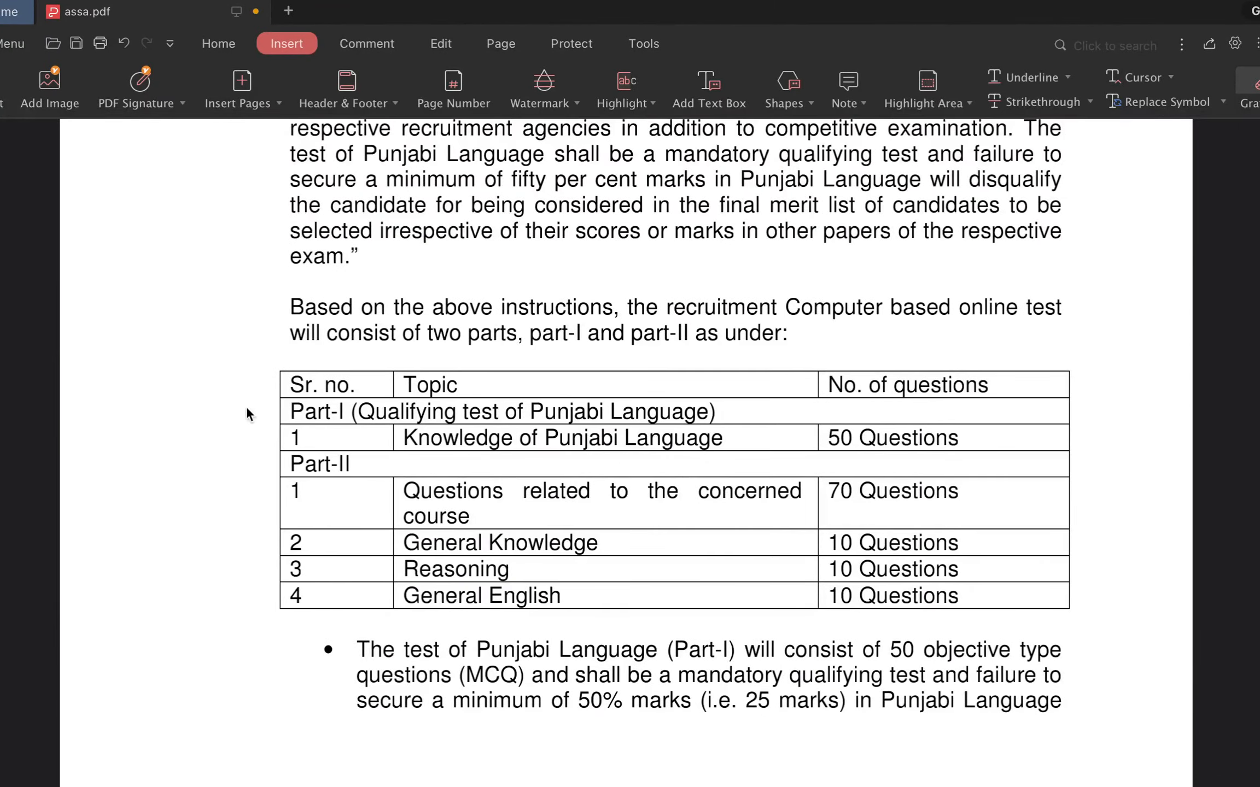
pyautogui.moveTo(246, 405); pyautogui.dragTo(314, 392)
pyautogui.moveTo(238, 472)
pyautogui.mouseDown()
pyautogui.moveTo(253, 484)
pyautogui.moveTo(292, 464)
pyautogui.mouseUp()
pyautogui.moveTo(537, 456); pyautogui.dragTo(699, 454)
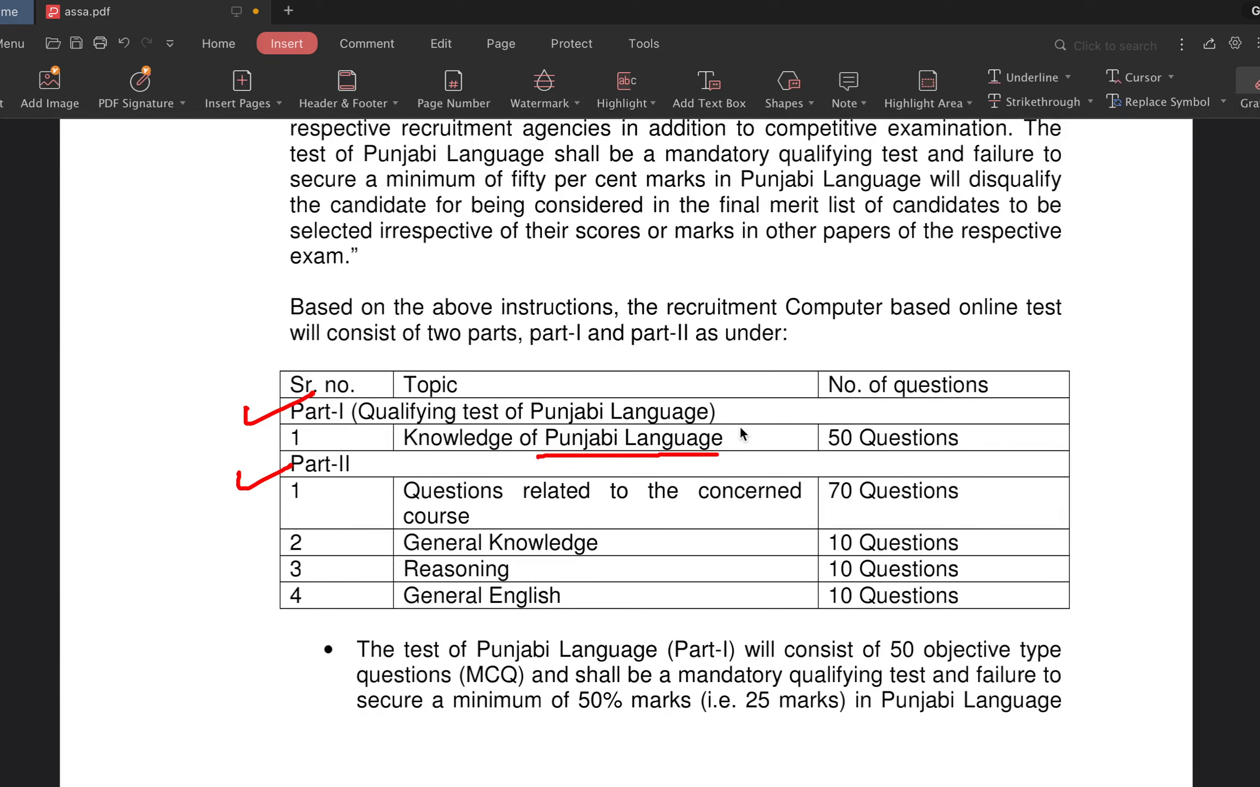
pyautogui.moveTo(985, 414)
pyautogui.mouseDown()
pyautogui.moveTo(795, 438)
pyautogui.moveTo(976, 432)
pyautogui.moveTo(974, 409)
pyautogui.mouseUp()
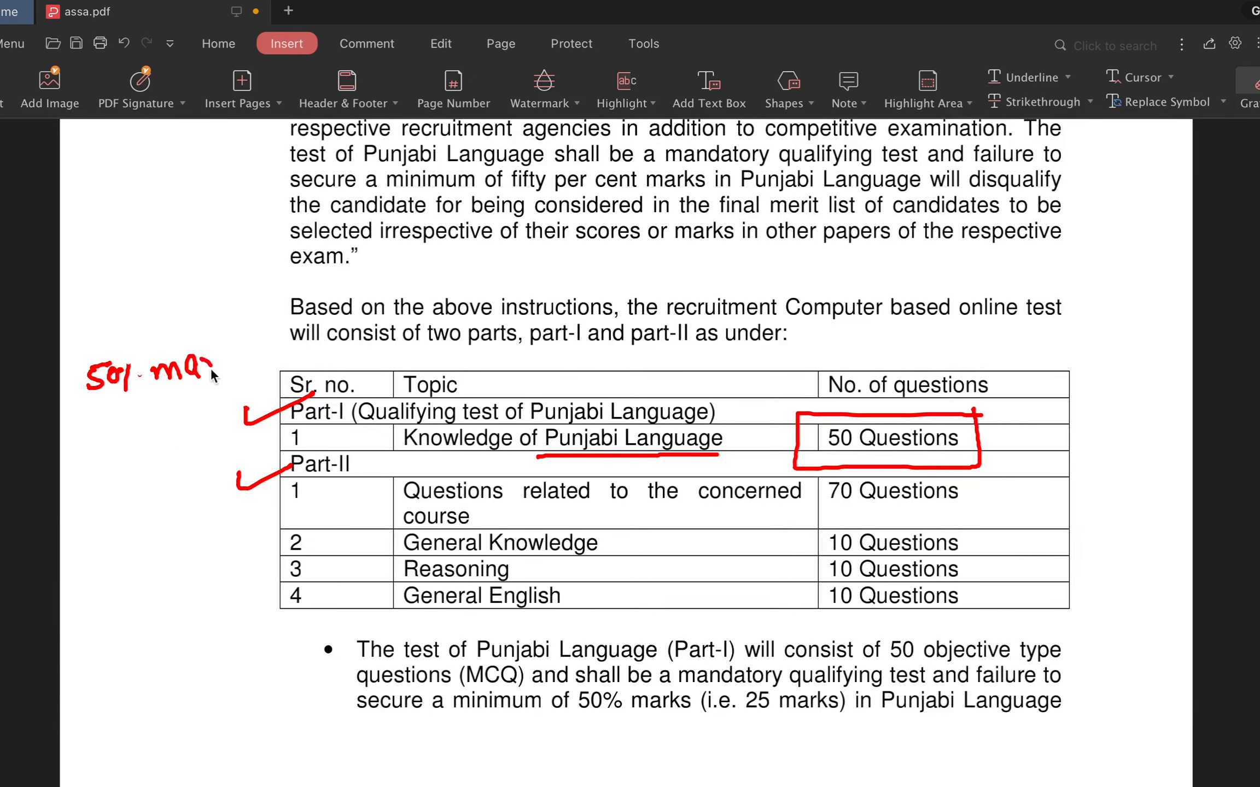
# Step: Annotate Part-I with "50% mark", "25 marks" and an arrow to "1 mark", and mark the 50% and 25 marks wording below the table
pyautogui.moveTo(237, 341); pyautogui.dragTo(251, 351)
pyautogui.moveTo(1092, 425); pyautogui.dragTo(1115, 423)
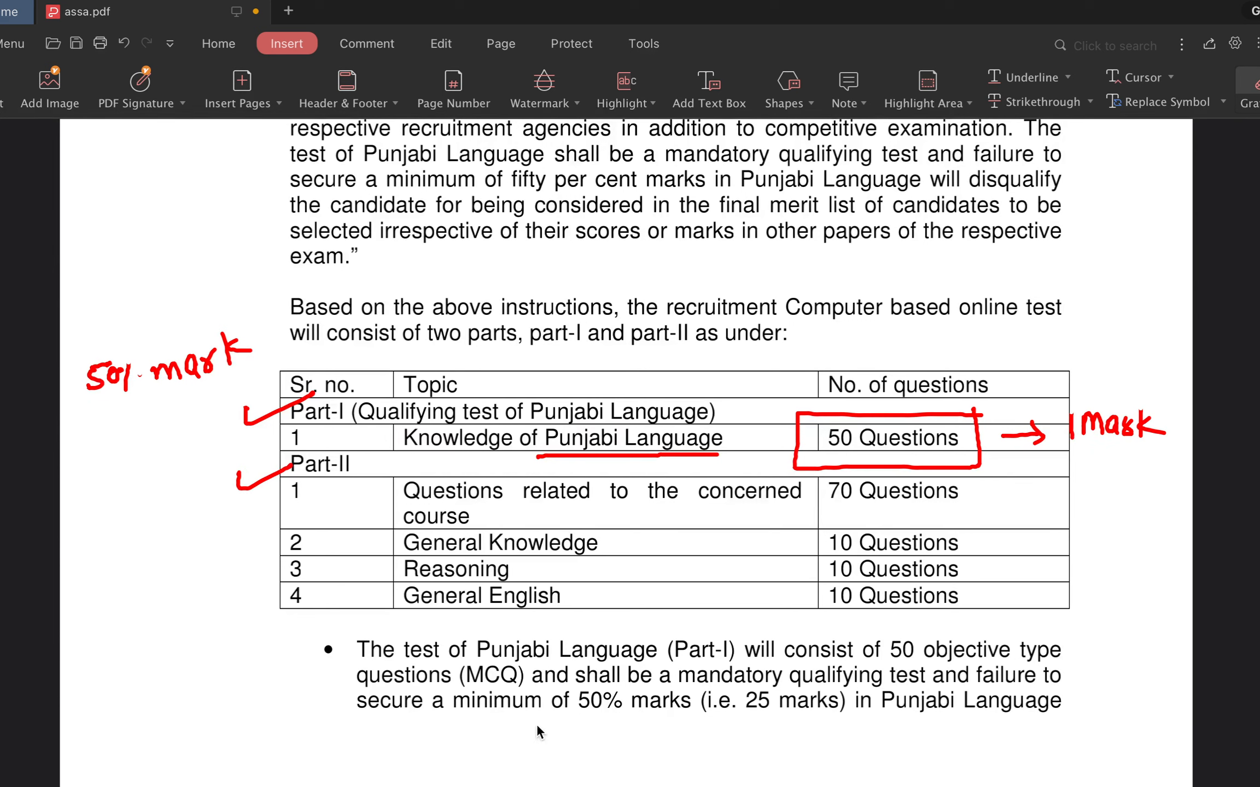
pyautogui.moveTo(508, 724); pyautogui.dragTo(684, 726)
pyautogui.moveTo(812, 706)
pyautogui.mouseDown()
pyautogui.moveTo(820, 688)
pyautogui.moveTo(828, 735)
pyautogui.moveTo(854, 681)
pyautogui.mouseUp()
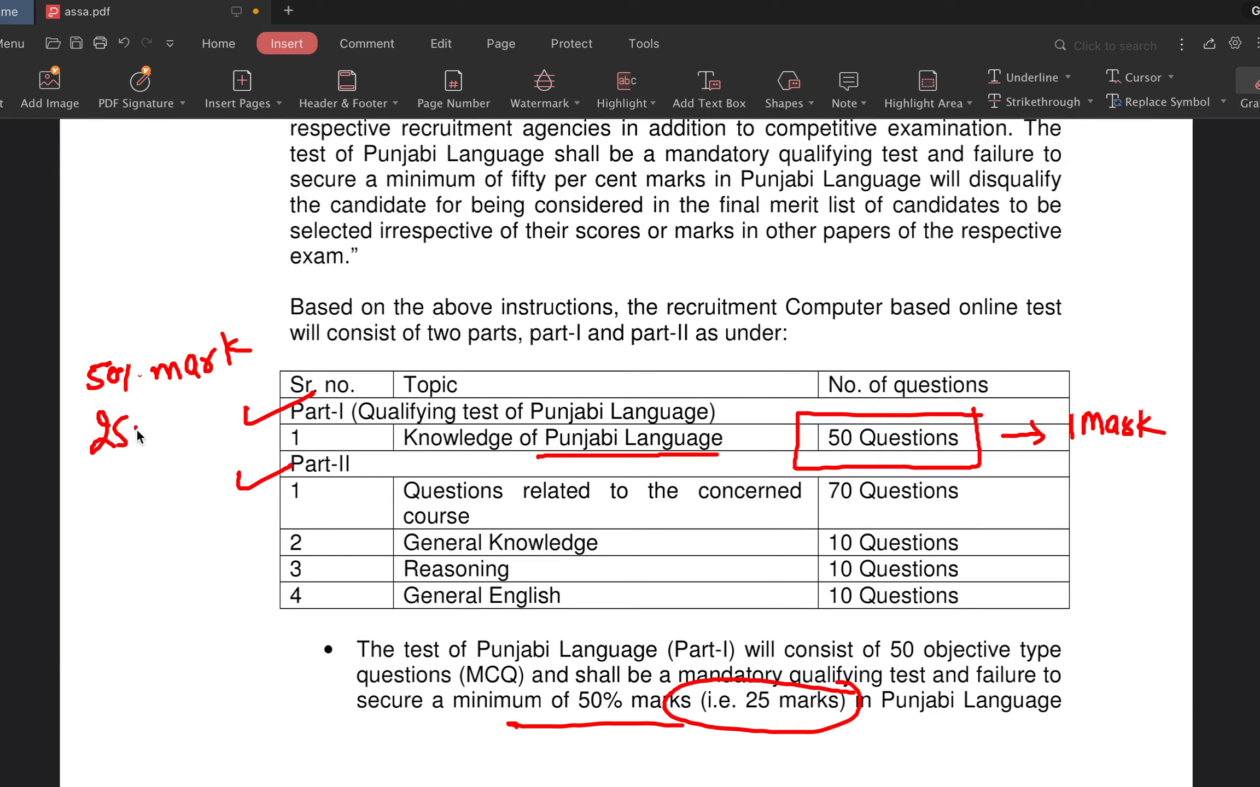
pyautogui.moveTo(194, 422)
pyautogui.mouseDown()
pyautogui.moveTo(209, 401)
pyautogui.moveTo(229, 432)
pyautogui.moveTo(112, 469)
pyautogui.moveTo(221, 440)
pyautogui.mouseUp()
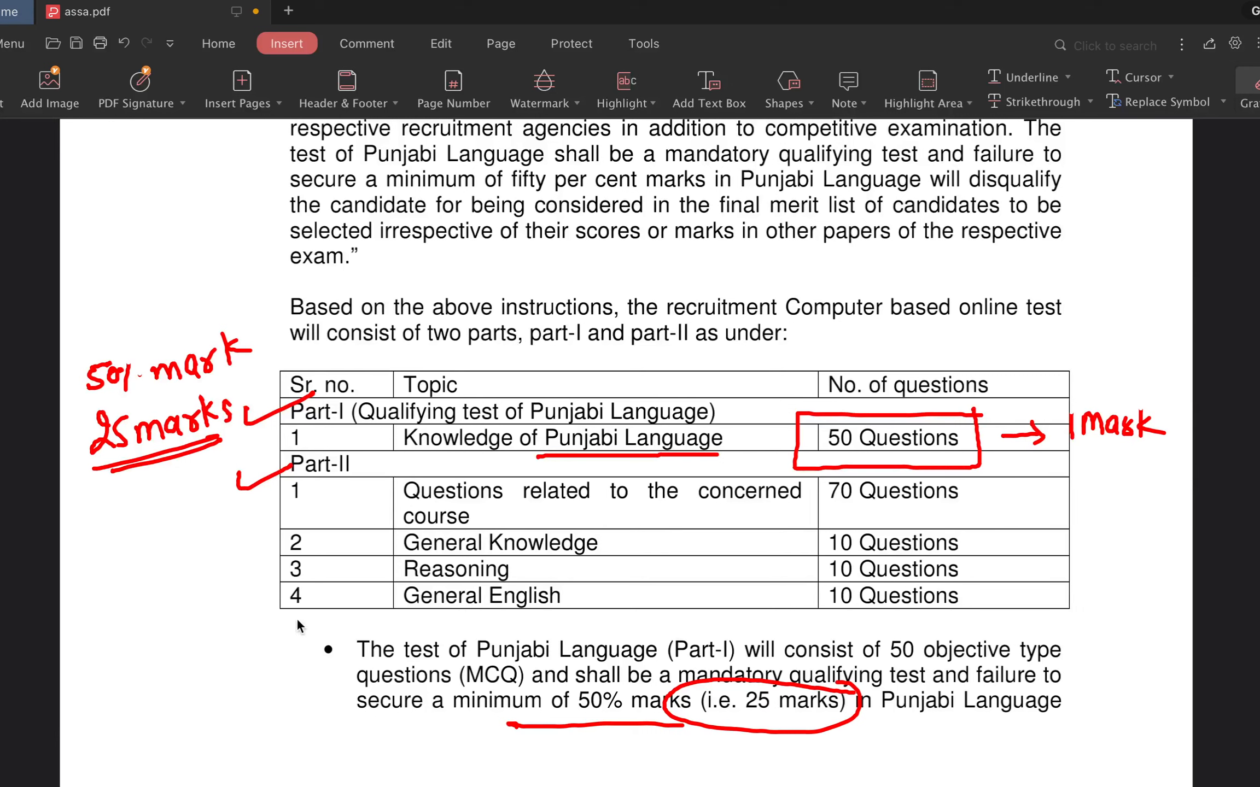
# Step: Brace the Part-II rows with a circled "100", underline the 70 questions, and bracket the three 10-question rows as "30"
pyautogui.moveTo(261, 501); pyautogui.dragTo(298, 614)
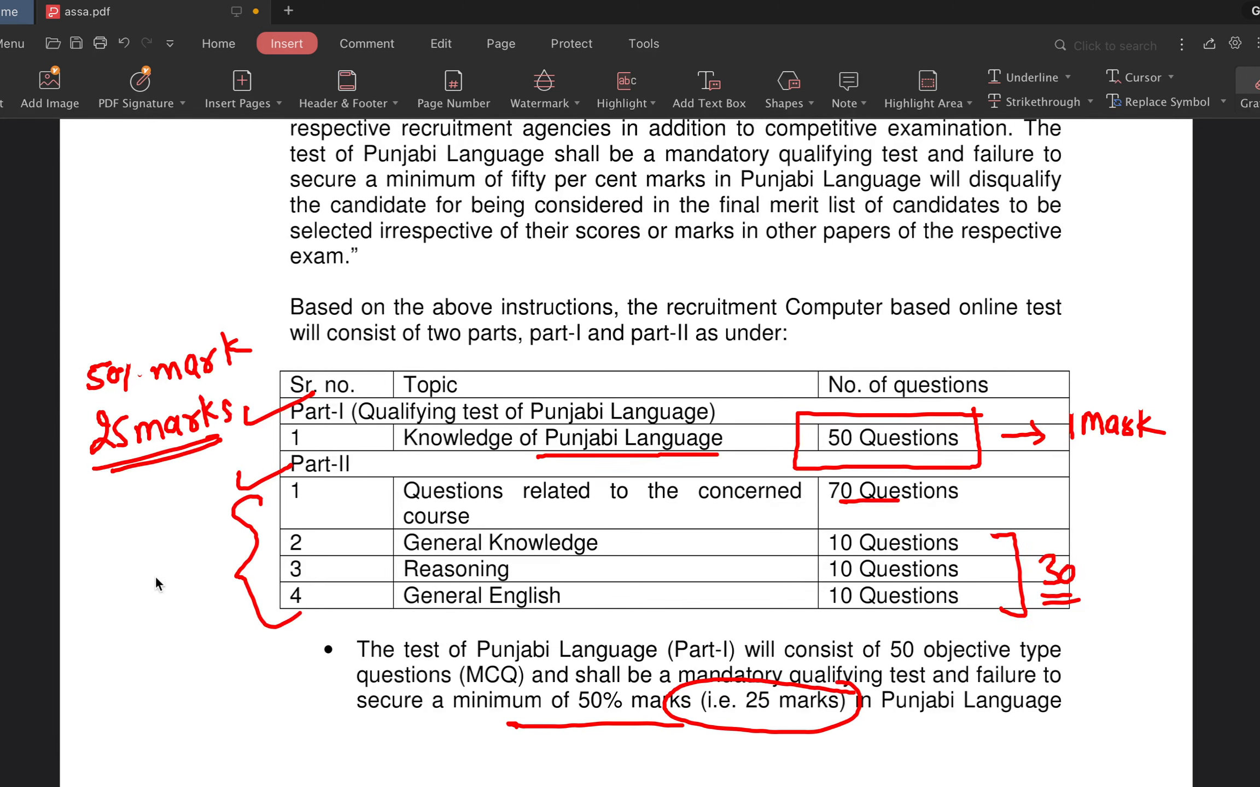
pyautogui.moveTo(151, 584)
pyautogui.mouseDown()
pyautogui.moveTo(181, 571)
pyautogui.moveTo(178, 534)
pyautogui.mouseUp()
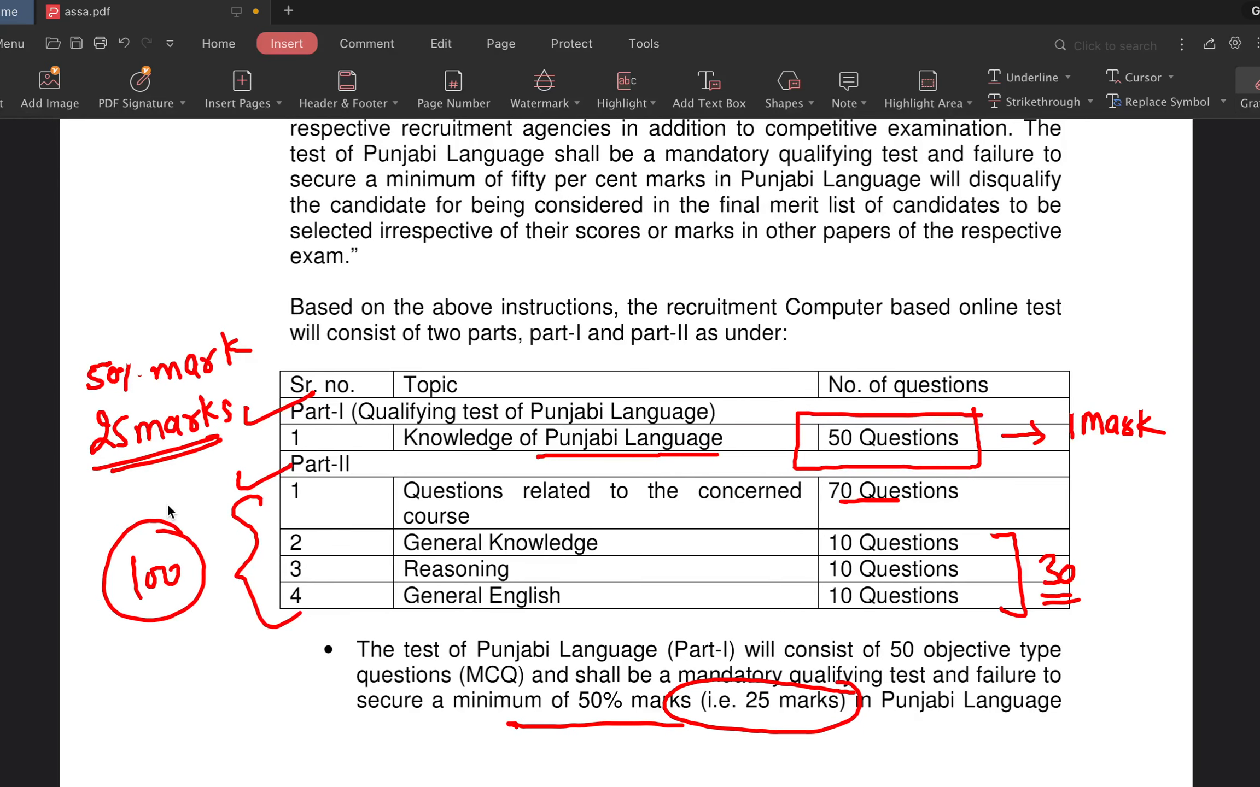
# Step: On page 13, underline "multiple-choice", "Part-I", "carry one mark", "correct answer" and "no negative marking" in the Part-I marking rule
pyautogui.scroll(-15, 168, 506)
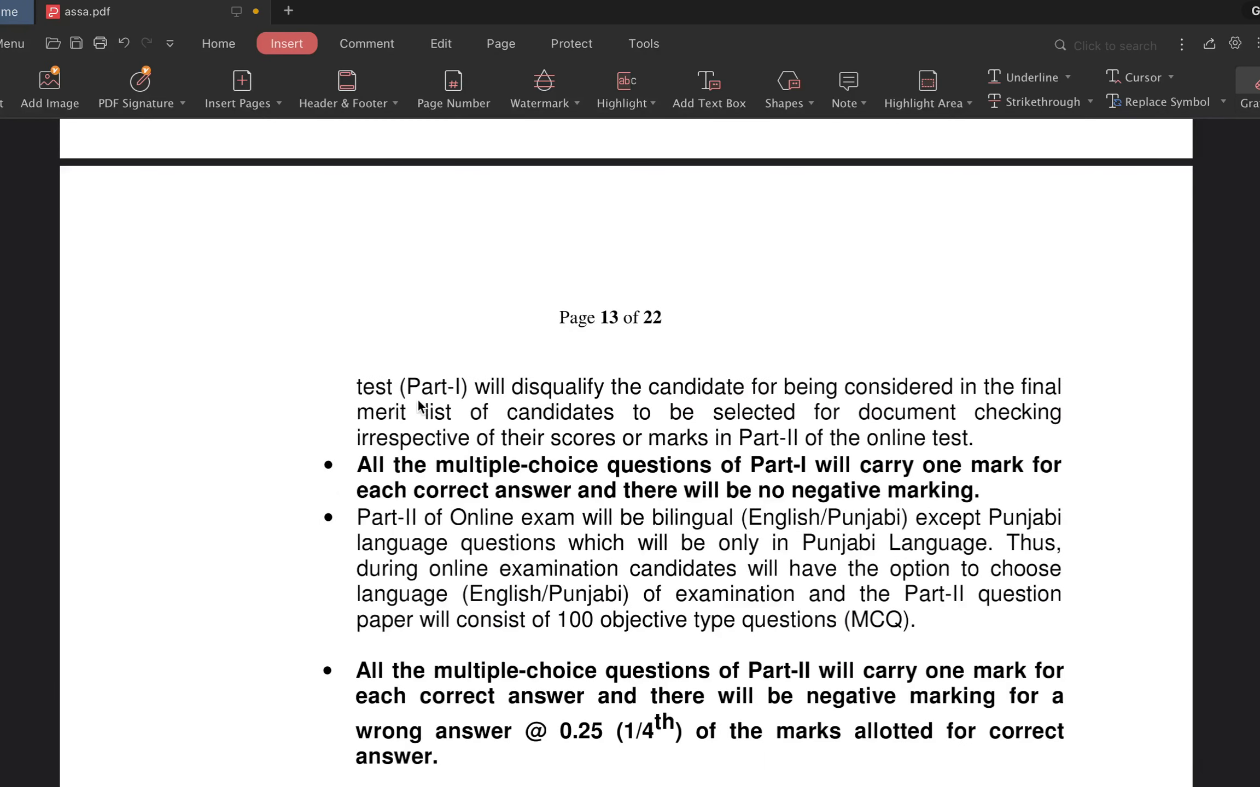
pyautogui.moveTo(735, 505); pyautogui.dragTo(1001, 507)
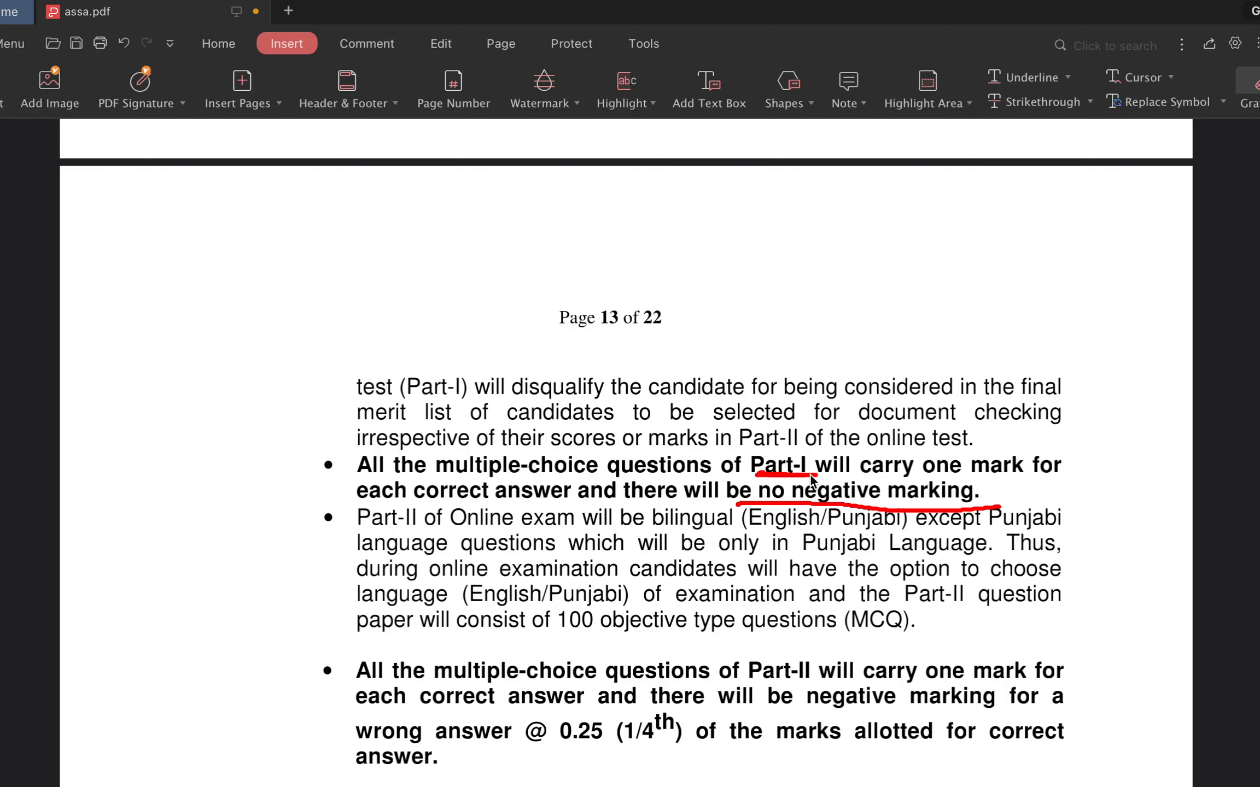
pyautogui.moveTo(888, 481); pyautogui.dragTo(1019, 480)
pyautogui.moveTo(472, 479); pyautogui.dragTo(574, 475)
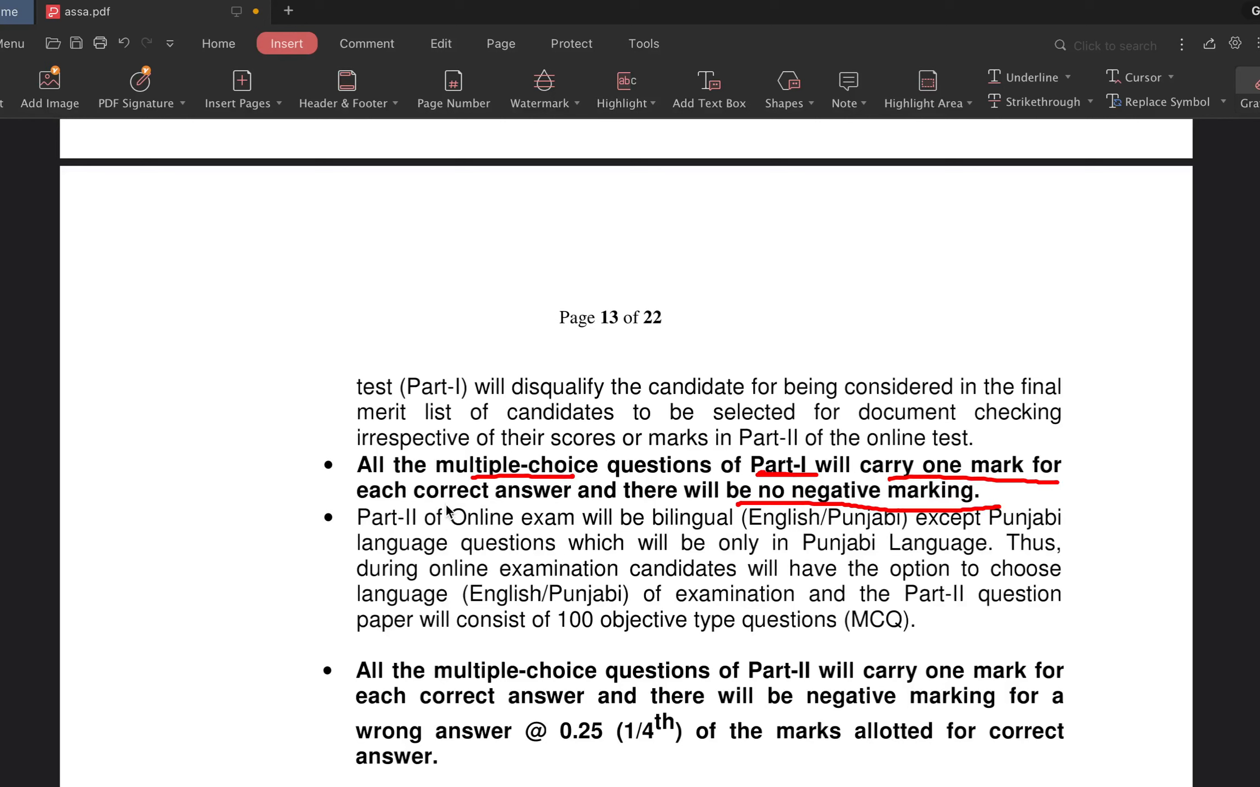
pyautogui.moveTo(446, 503); pyautogui.dragTo(529, 499)
# Step: Underline the 100 objective questions of Part-II and circle the 0.25 (1/4th) negative marking rate
pyautogui.moveTo(564, 636); pyautogui.dragTo(634, 632)
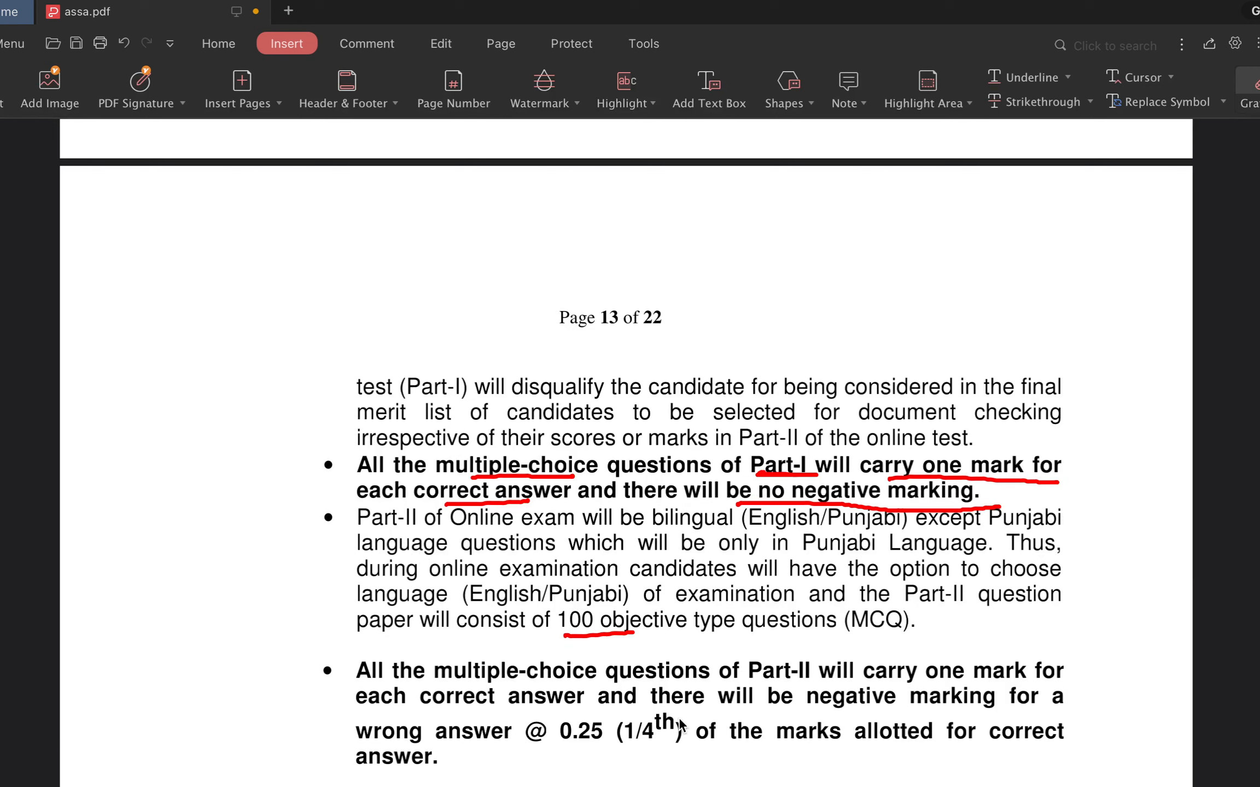
pyautogui.moveTo(667, 722)
pyautogui.mouseDown()
pyautogui.moveTo(530, 725)
pyautogui.moveTo(675, 753)
pyautogui.moveTo(688, 717)
pyautogui.mouseUp()
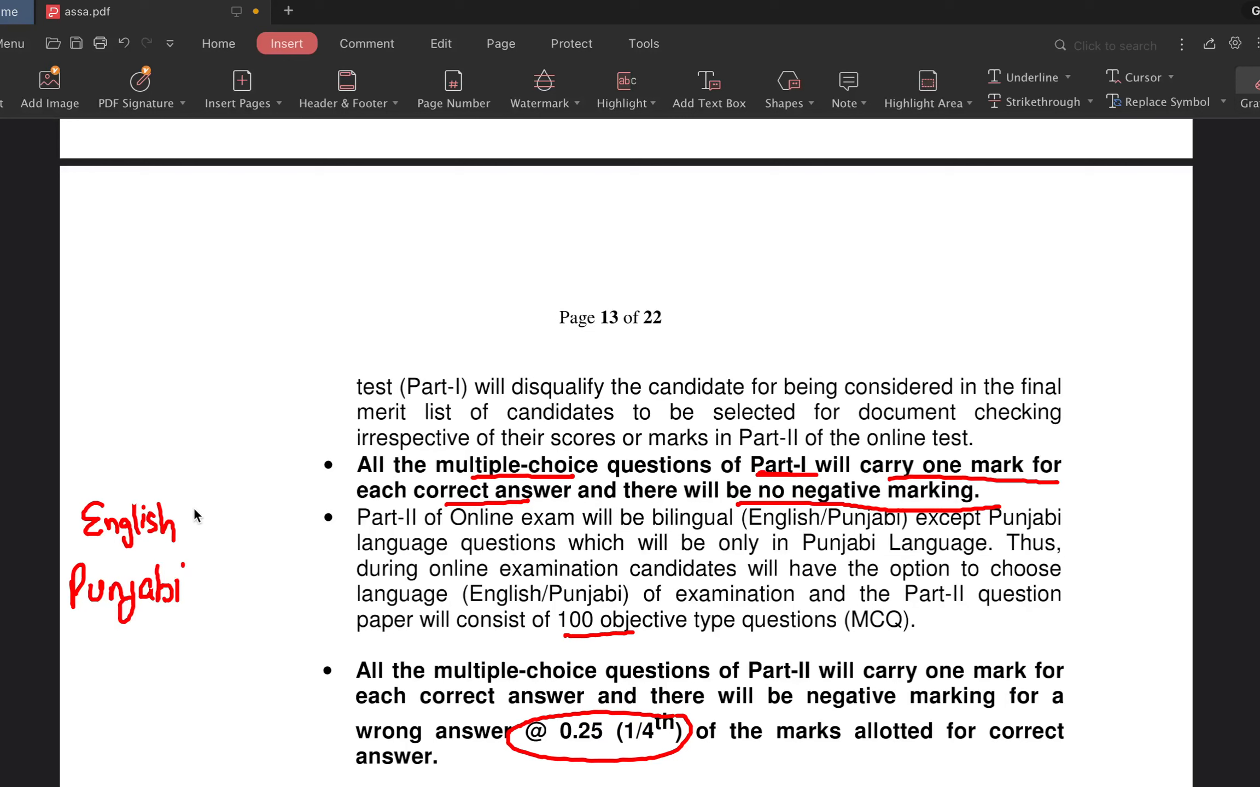
# Step: Complete a margin diagram branching English to Punjabi and English, with Punjabi pointing to Punjabi, and underline "bilingual" in the Part-II rule
pyautogui.moveTo(244, 464)
pyautogui.mouseDown()
pyautogui.moveTo(192, 510)
pyautogui.moveTo(273, 525)
pyautogui.mouseUp()
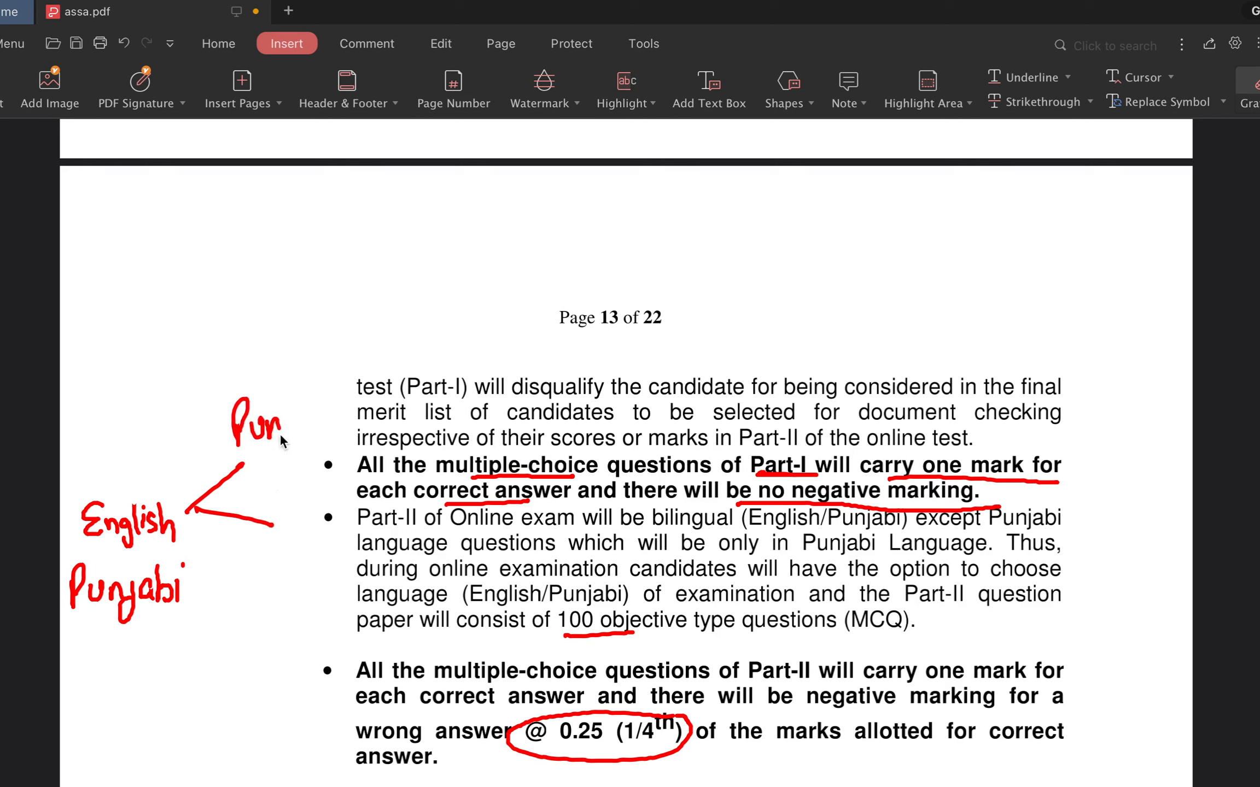
pyautogui.moveTo(299, 424)
pyautogui.mouseDown()
pyautogui.moveTo(323, 432)
pyautogui.moveTo(338, 396)
pyautogui.mouseUp()
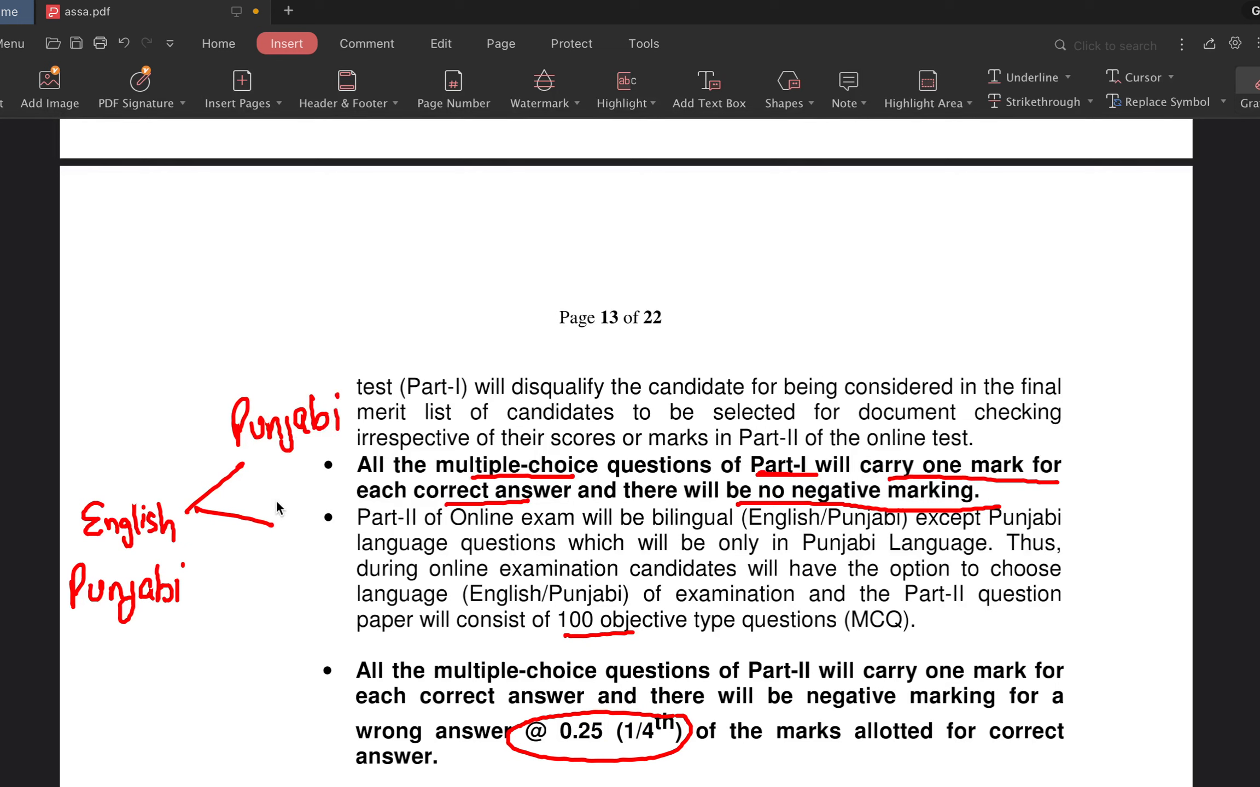
pyautogui.moveTo(283, 486)
pyautogui.mouseDown()
pyautogui.moveTo(296, 509)
pyautogui.moveTo(341, 487)
pyautogui.moveTo(358, 495)
pyautogui.moveTo(358, 483)
pyautogui.moveTo(378, 512)
pyautogui.mouseUp()
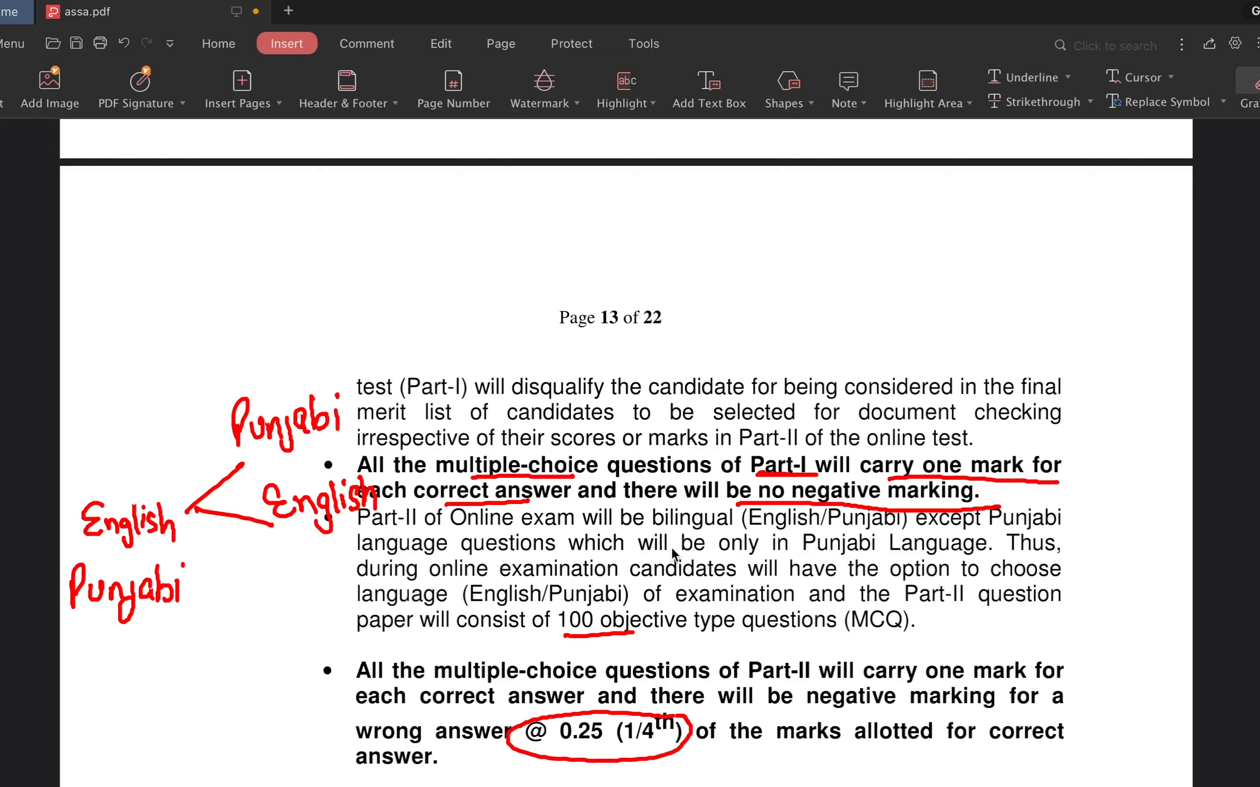
pyautogui.moveTo(660, 529); pyautogui.dragTo(744, 529)
pyautogui.moveTo(97, 615)
pyautogui.mouseDown()
pyautogui.moveTo(100, 670)
pyautogui.moveTo(116, 648)
pyautogui.moveTo(93, 715)
pyautogui.moveTo(101, 693)
pyautogui.moveTo(156, 732)
pyautogui.moveTo(174, 703)
pyautogui.moveTo(198, 717)
pyautogui.moveTo(203, 690)
pyautogui.mouseUp()
pyautogui.click(206, 674)
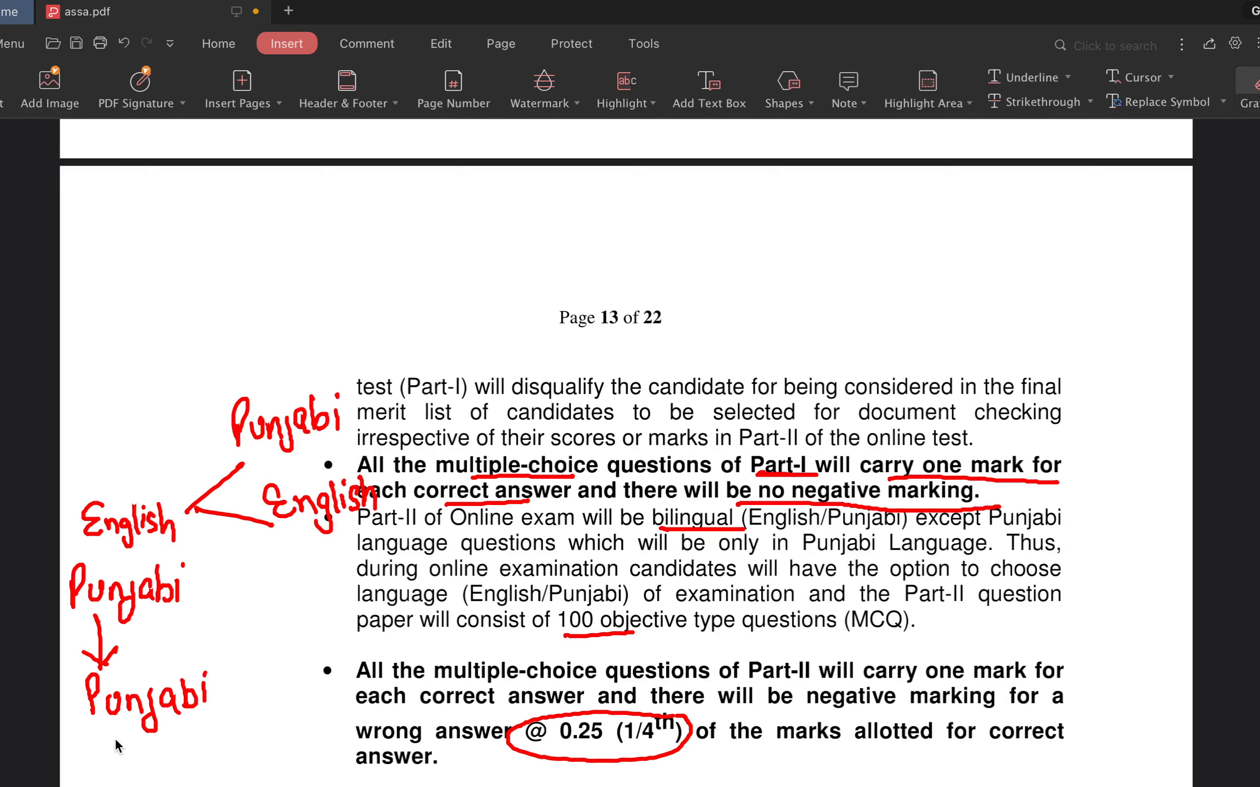
# Step: Draw a circled, ticked scribble beneath the lower "Punjabi" in the margin diagram on page 13
pyautogui.moveTo(117, 741)
pyautogui.mouseDown()
pyautogui.moveTo(164, 758)
pyautogui.moveTo(136, 735)
pyautogui.moveTo(165, 738)
pyautogui.moveTo(138, 771)
pyautogui.moveTo(200, 728)
pyautogui.mouseUp()
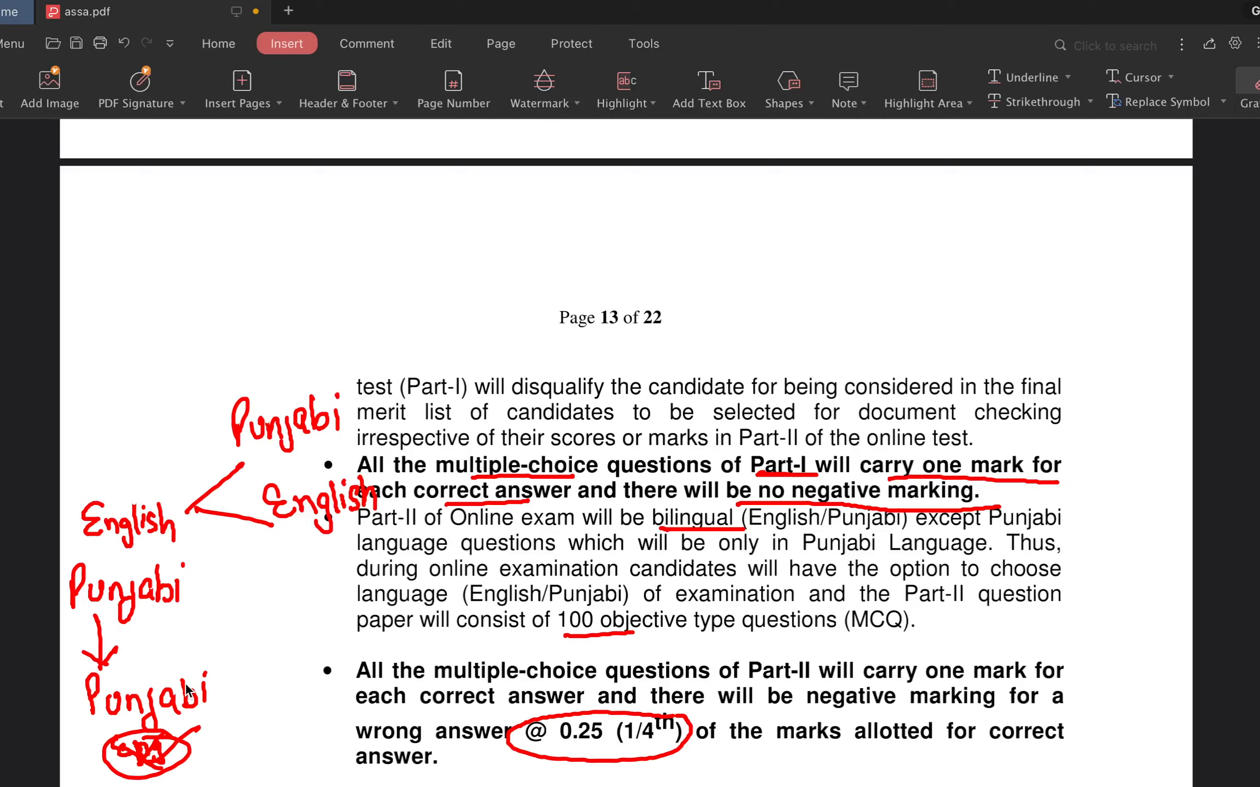
pyautogui.scroll(10, 186, 690)
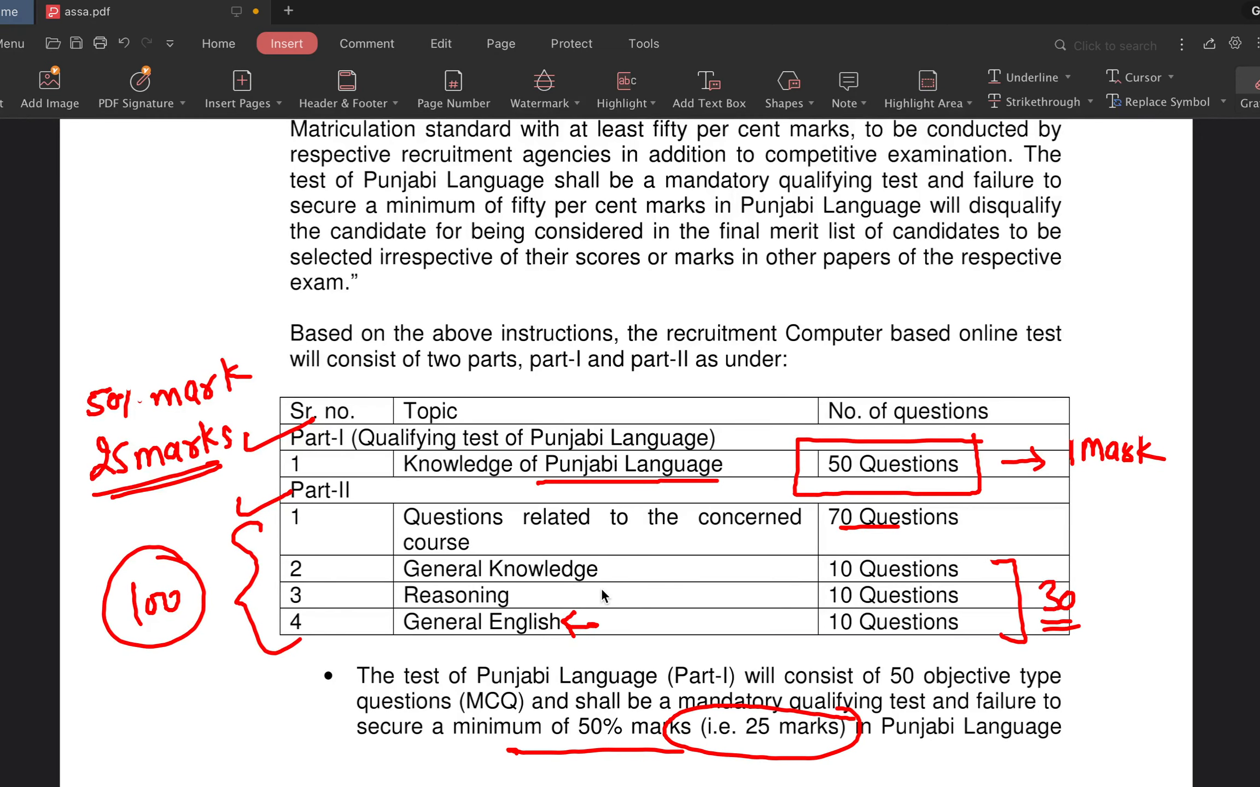
# Step: Bracket the 45% and 35% minimum qualifying marks as "Part-2" and tick the General Category percentage
pyautogui.scroll(-15, 602, 588)
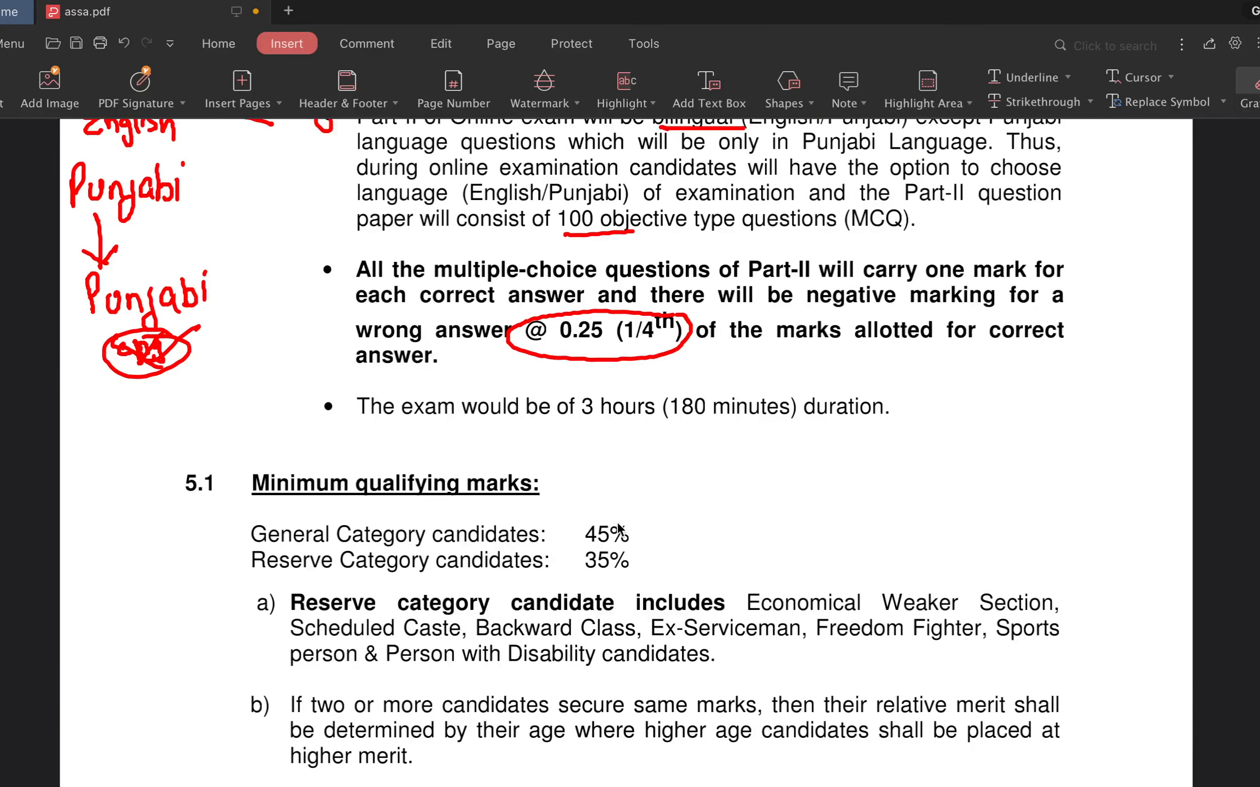
pyautogui.moveTo(654, 516)
pyautogui.mouseDown()
pyautogui.moveTo(663, 573)
pyautogui.moveTo(761, 516)
pyautogui.moveTo(805, 524)
pyautogui.mouseUp()
pyautogui.moveTo(812, 512)
pyautogui.mouseDown()
pyautogui.moveTo(823, 536)
pyautogui.moveTo(872, 526)
pyautogui.mouseUp()
pyautogui.click(572, 511)
pyautogui.moveTo(572, 513); pyautogui.dragTo(638, 481)
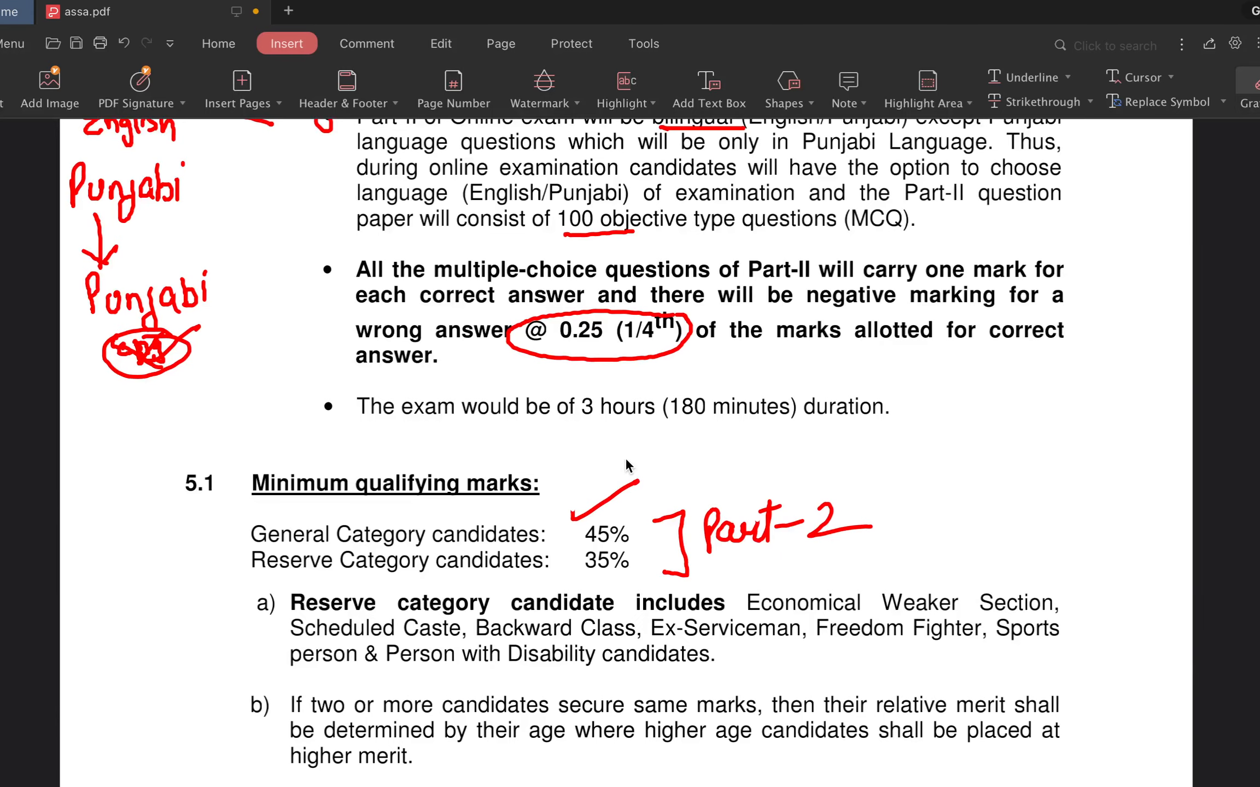
# Step: Switch to Google Chrome and open the online application link on the PSPCL website's CRA 305/24 page
pyautogui.scroll(-1, 625, 460)
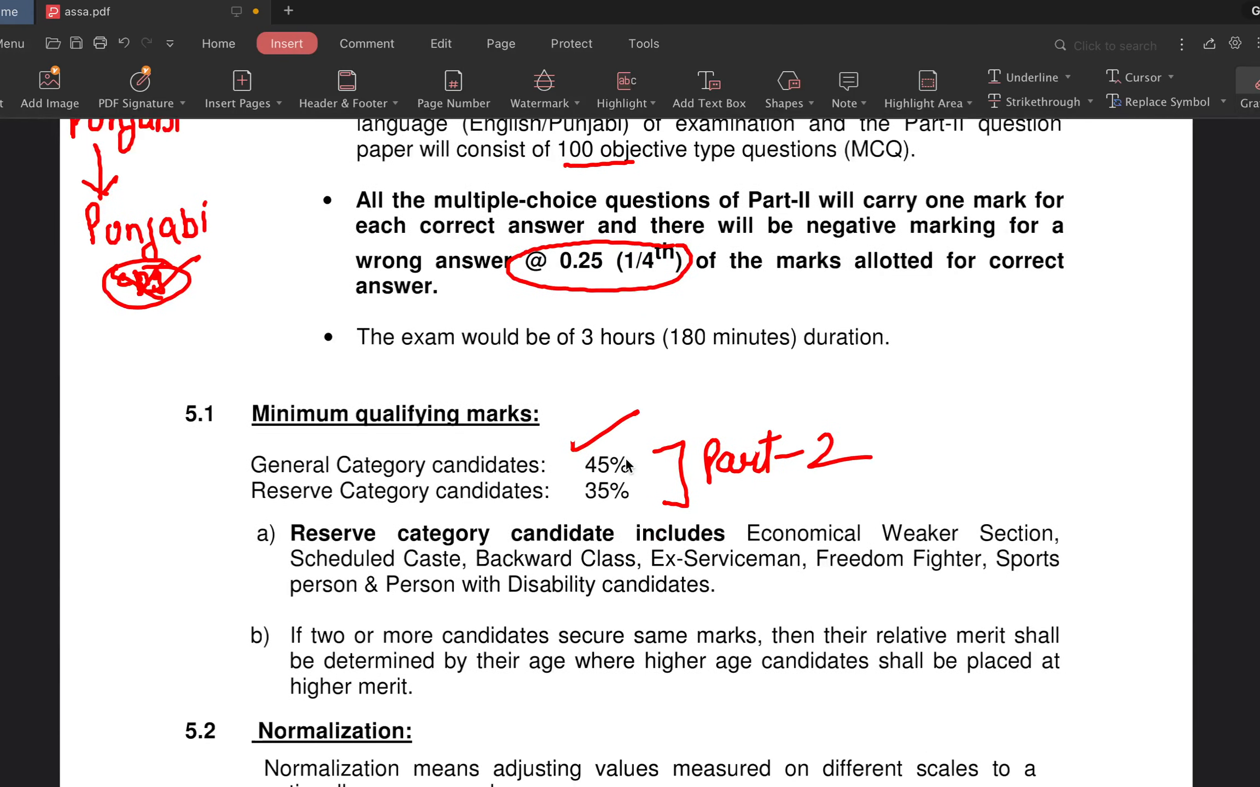
pyautogui.scroll(-10, 626, 462)
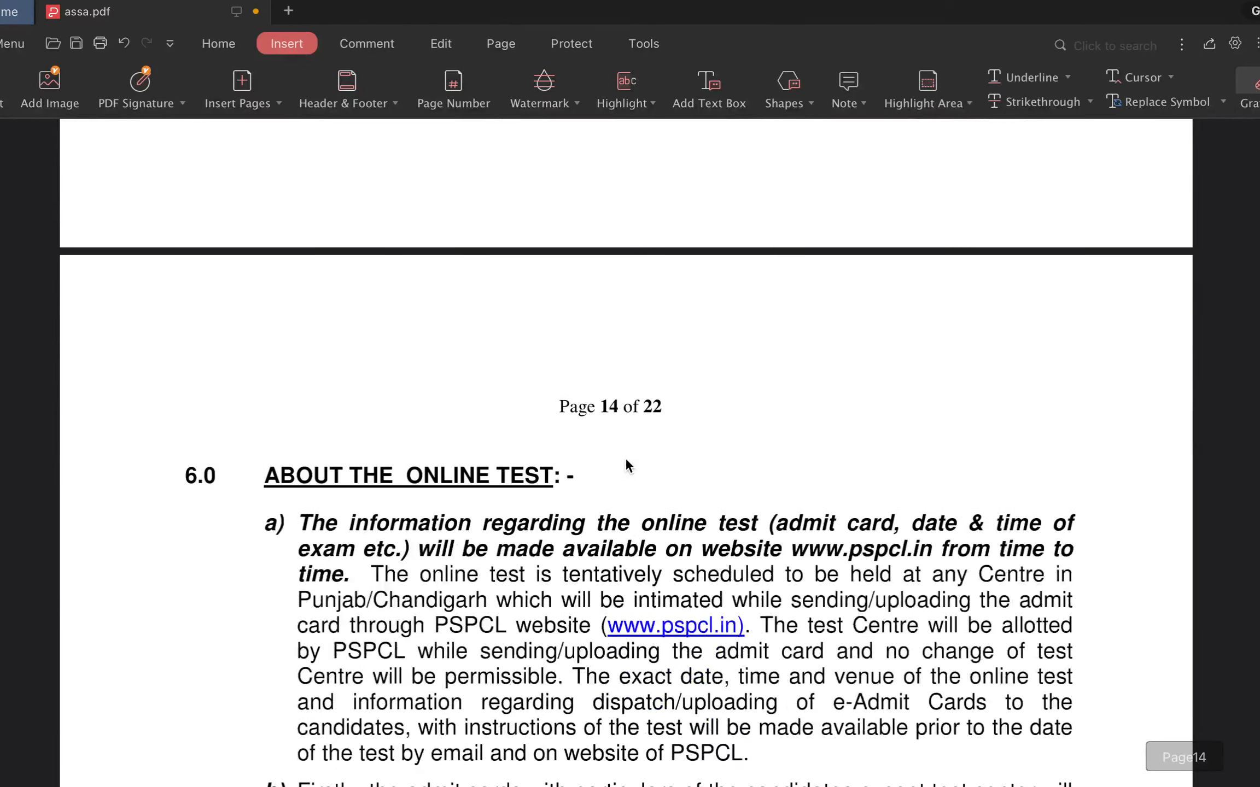
pyautogui.scroll(-4, 625, 456)
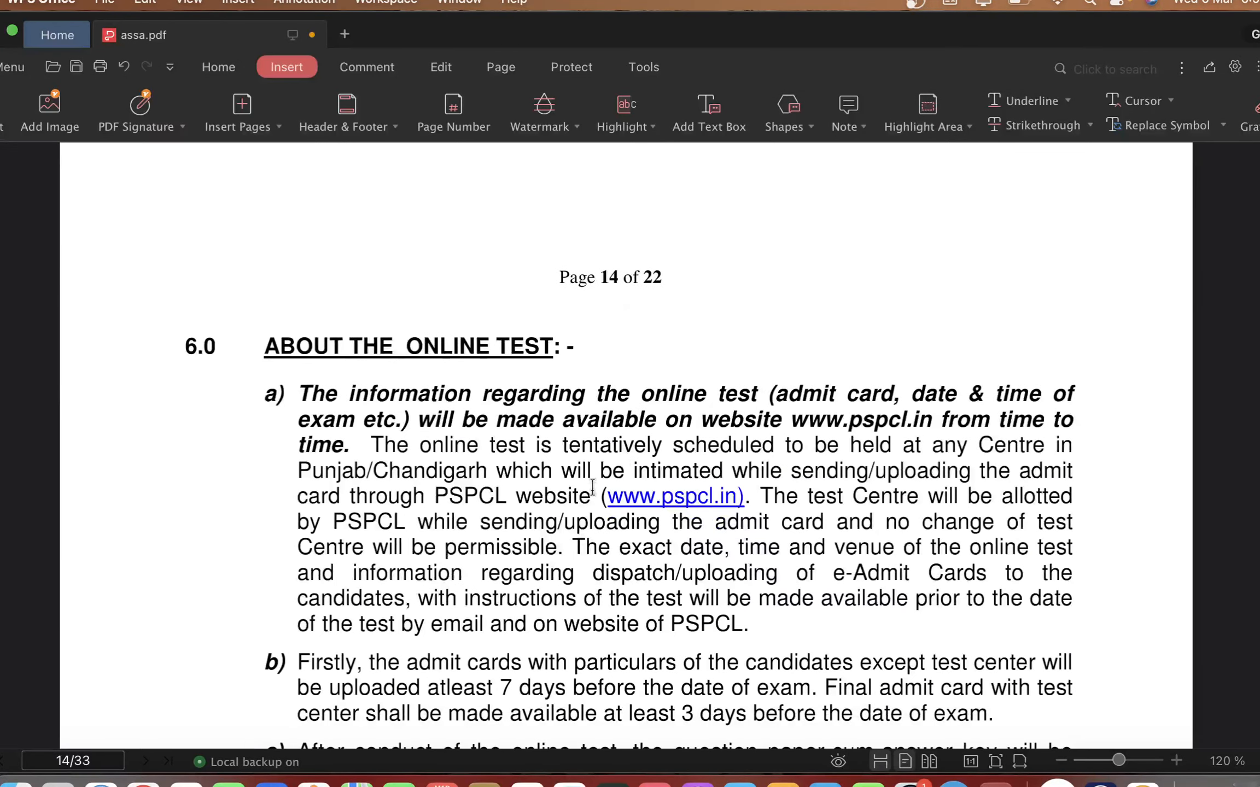
pyautogui.click(143, 783)
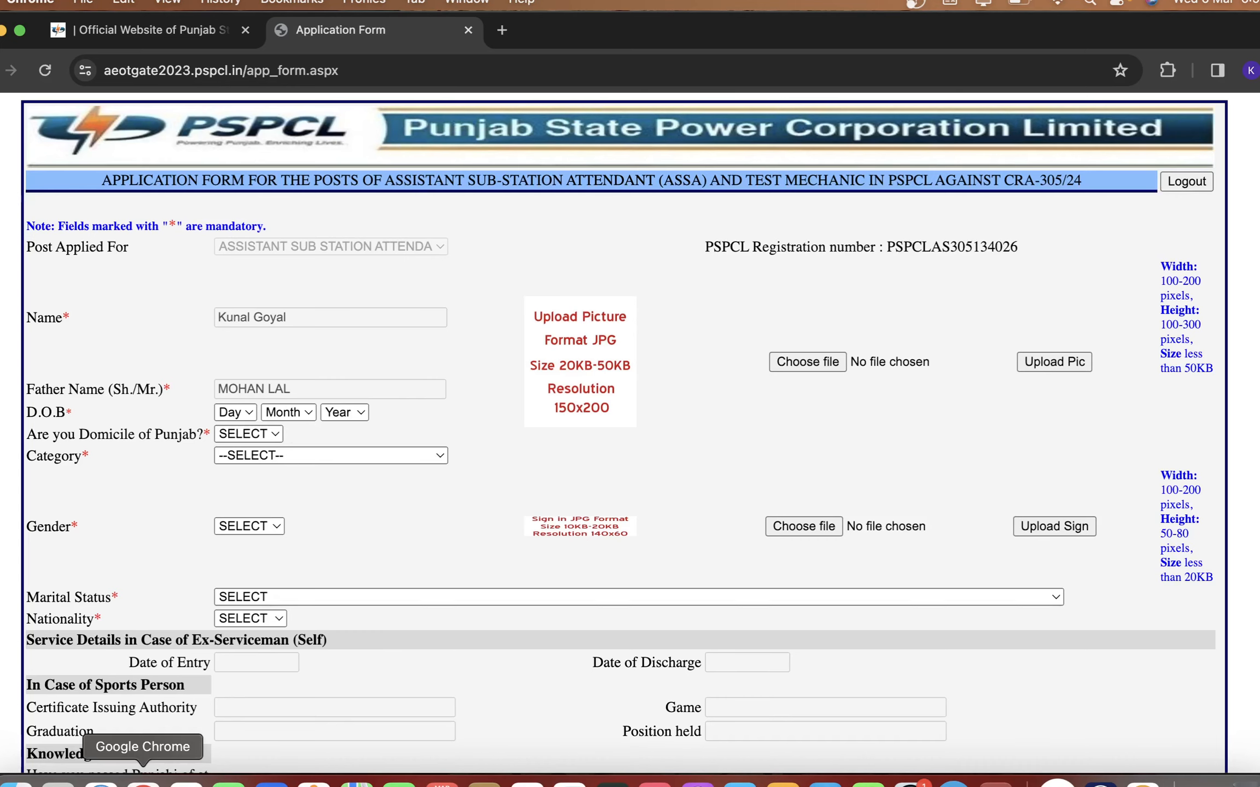
pyautogui.click(174, 33)
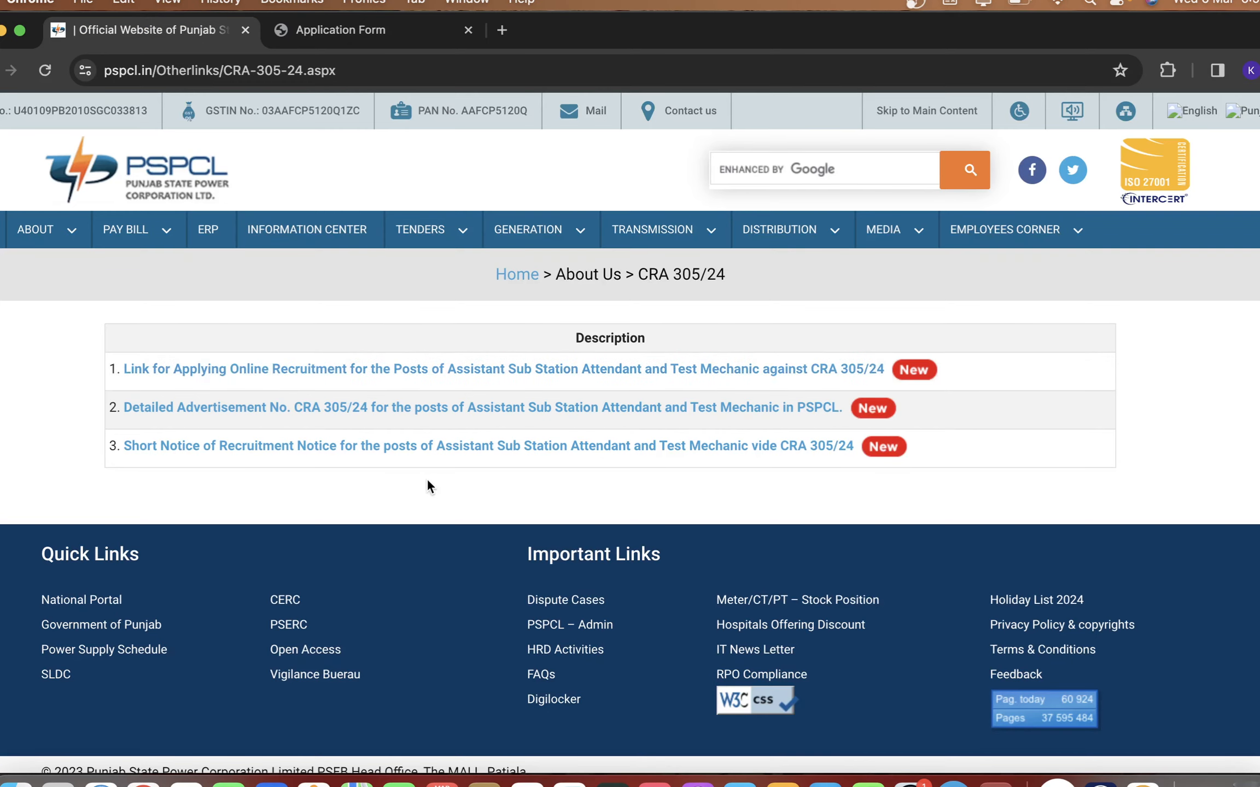
pyautogui.click(411, 369)
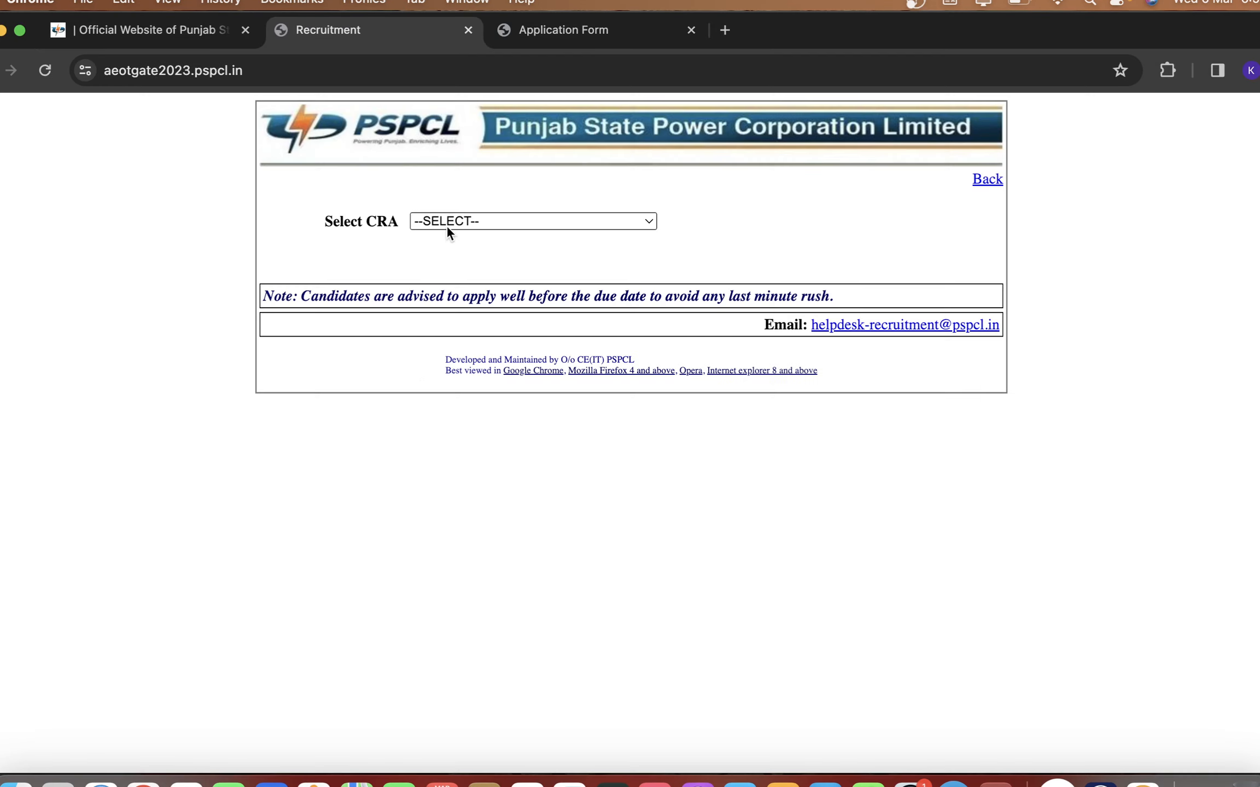
# Step: Select CRA 305/24 on the recruitment page and open its new registration form
pyautogui.click(446, 224)
pyautogui.click(437, 325)
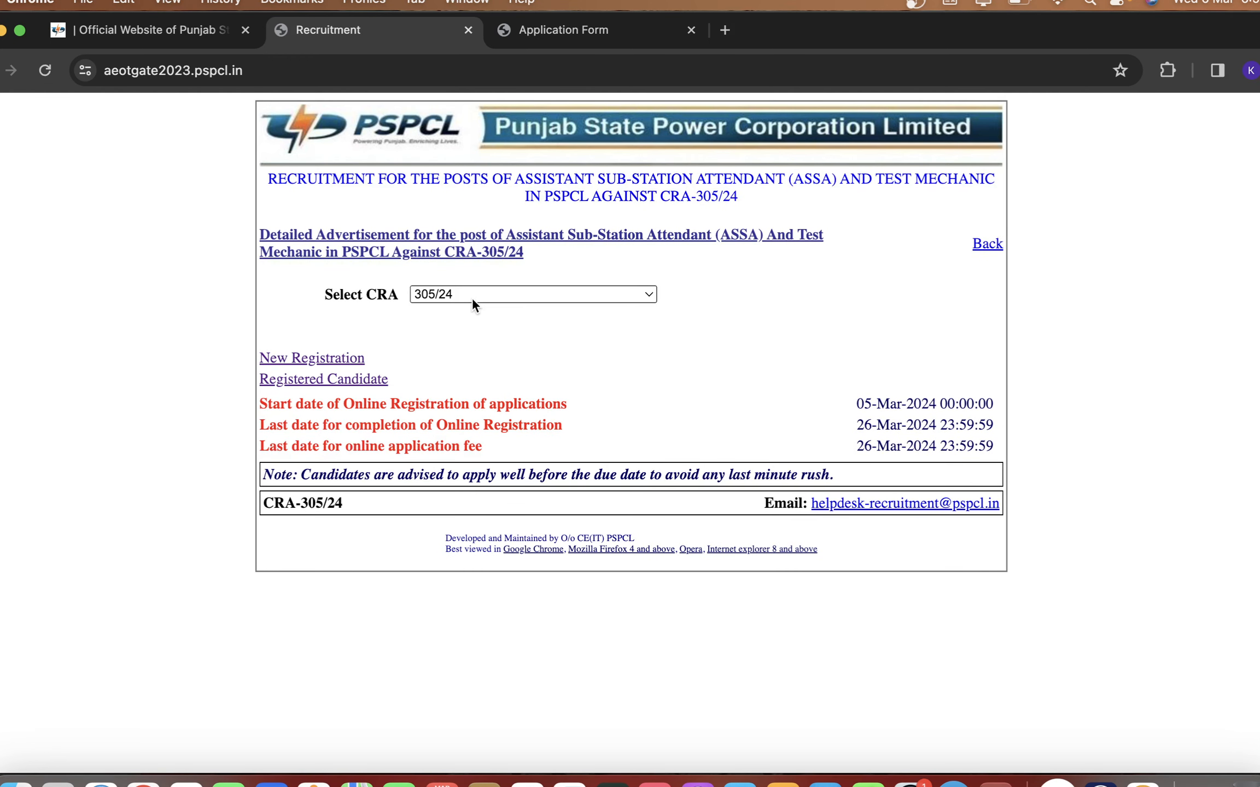
pyautogui.click(331, 362)
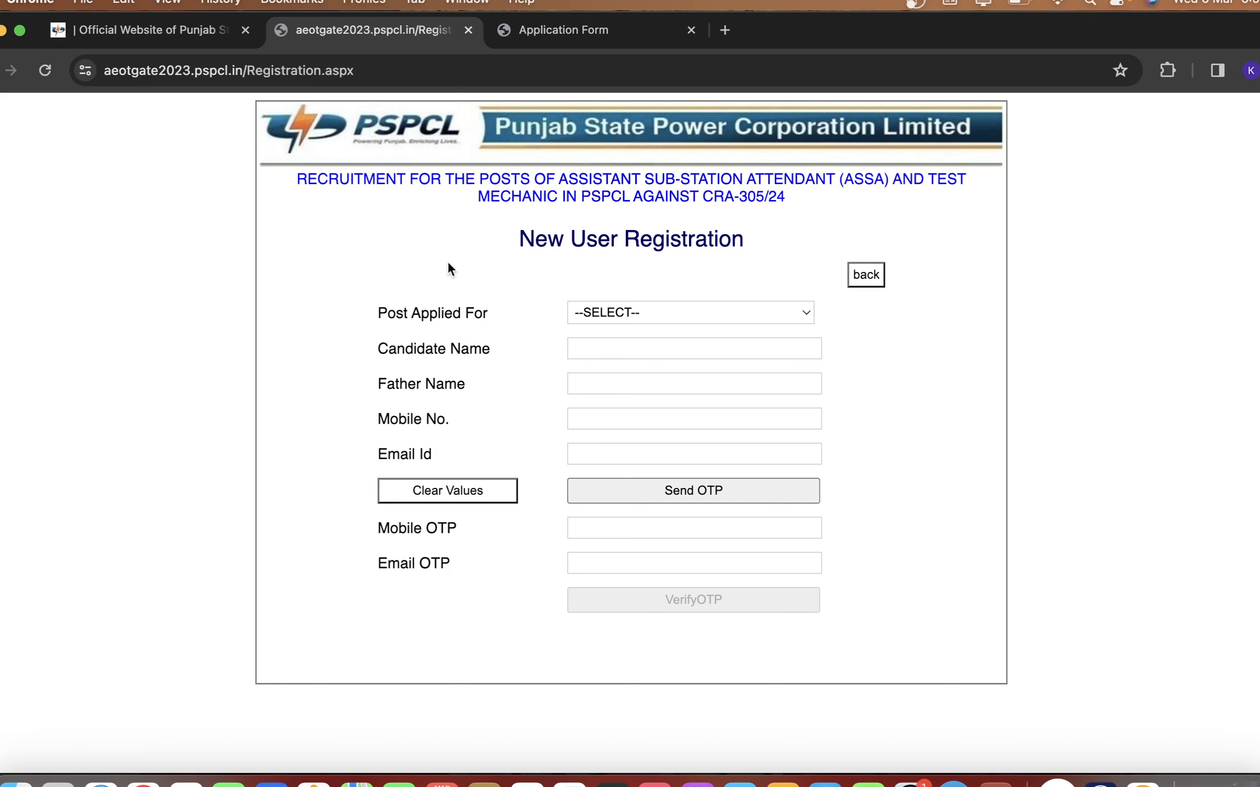
# Step: In the already open application form, set the Punjab domicile answer to YES
pyautogui.click(543, 30)
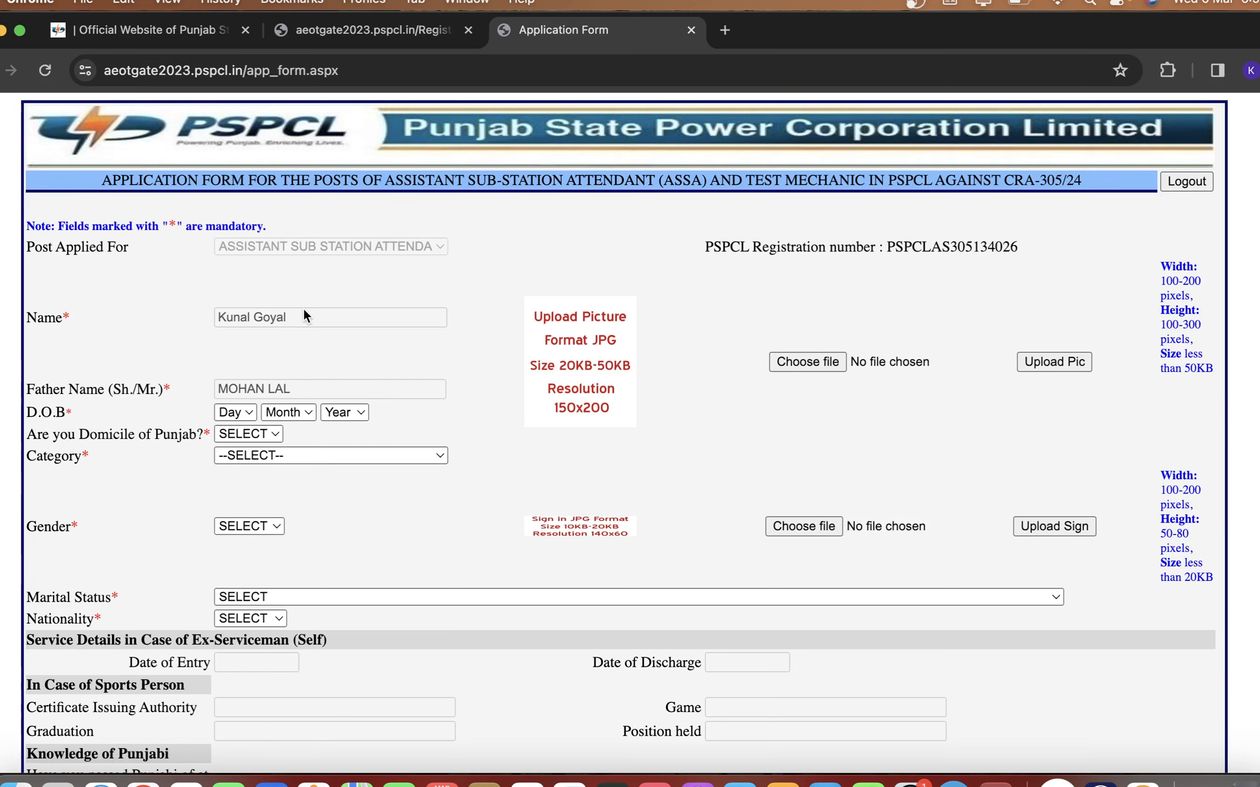
pyautogui.scroll(-4, 317, 430)
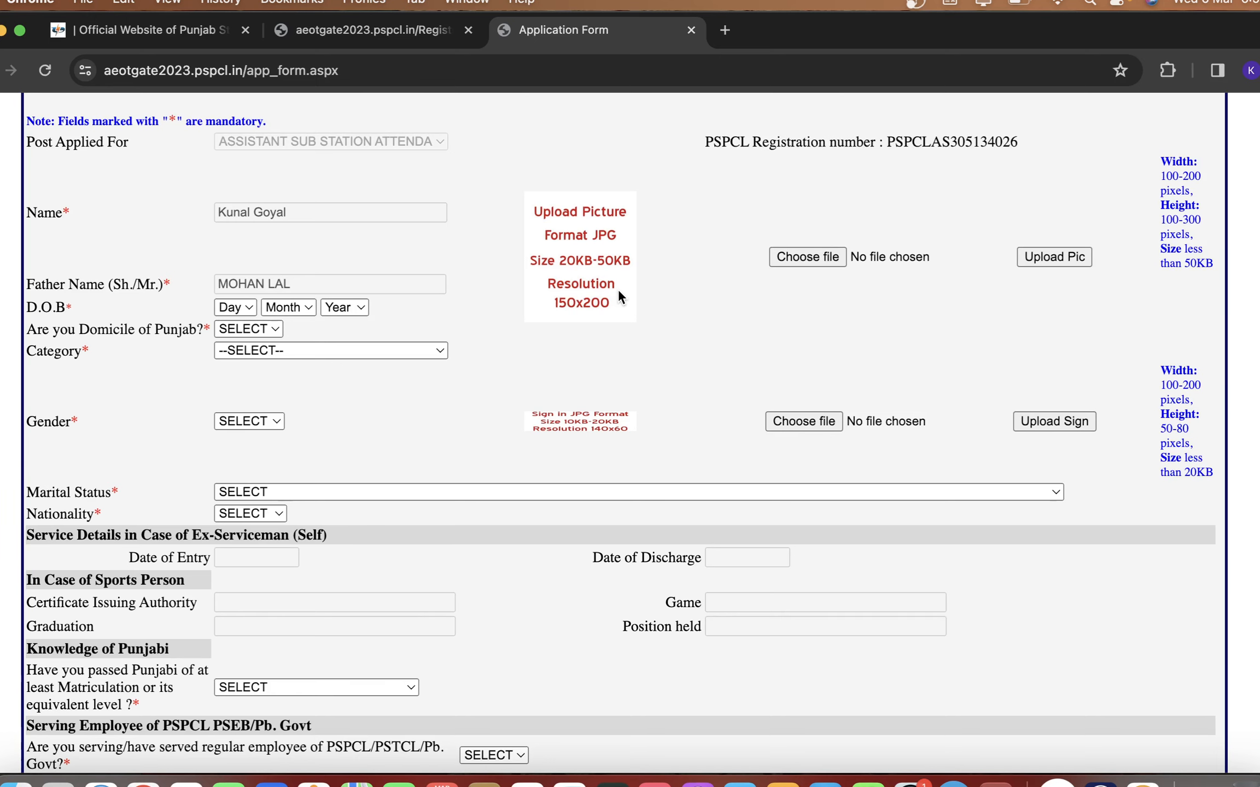
pyautogui.scroll(-2, 618, 292)
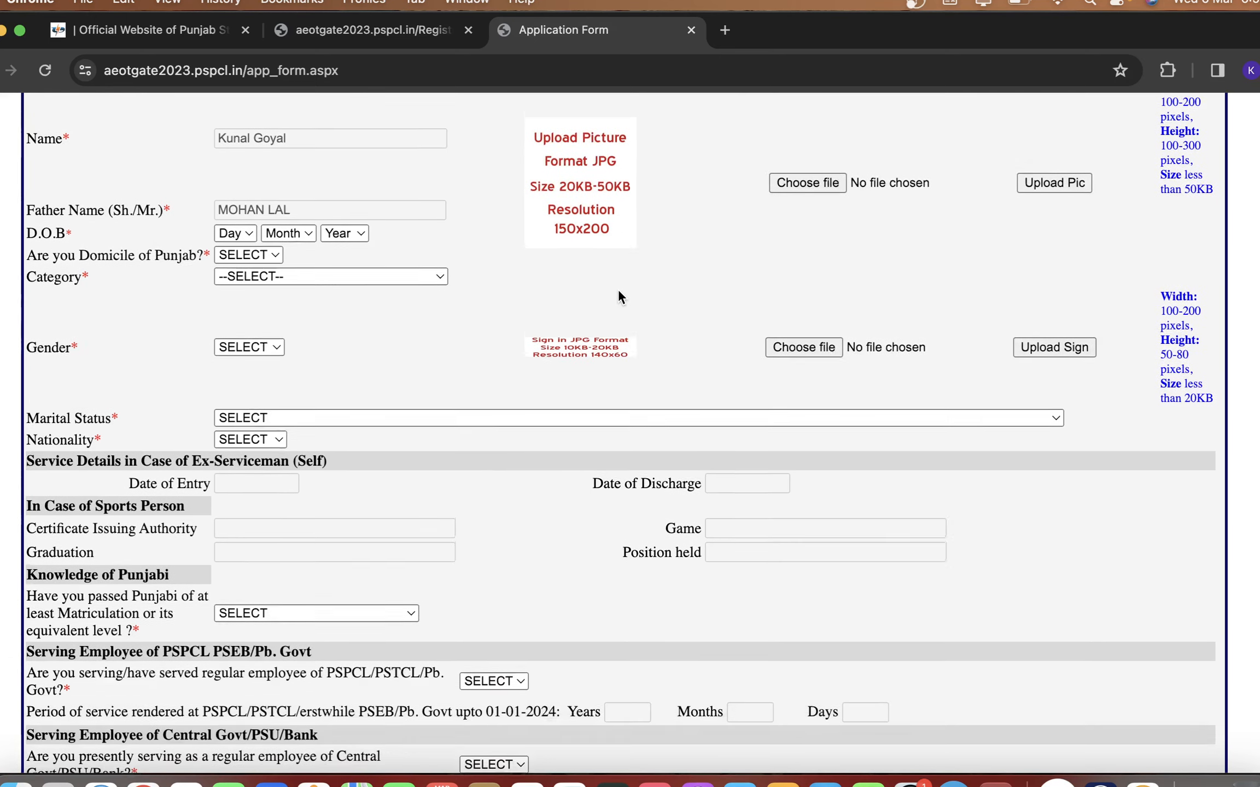
pyautogui.scroll(-1, 607, 287)
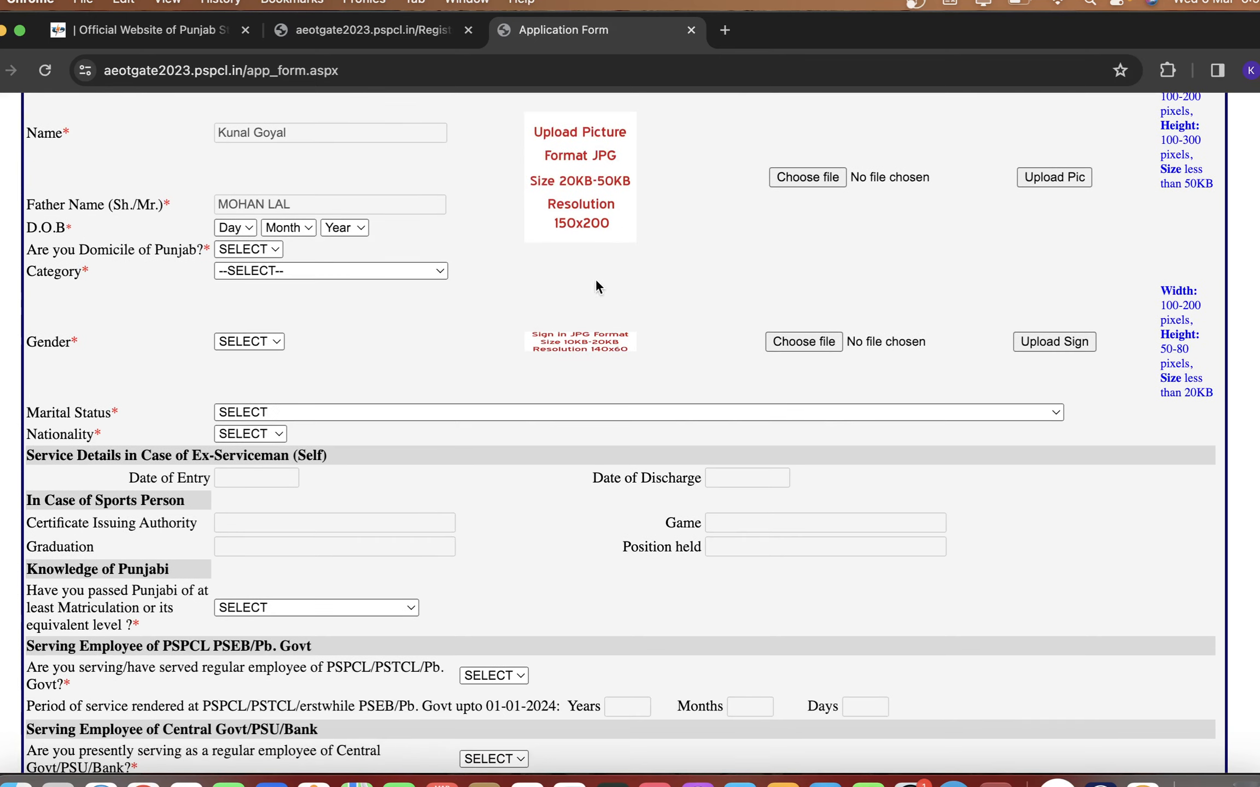
pyautogui.click(245, 249)
pyautogui.click(245, 270)
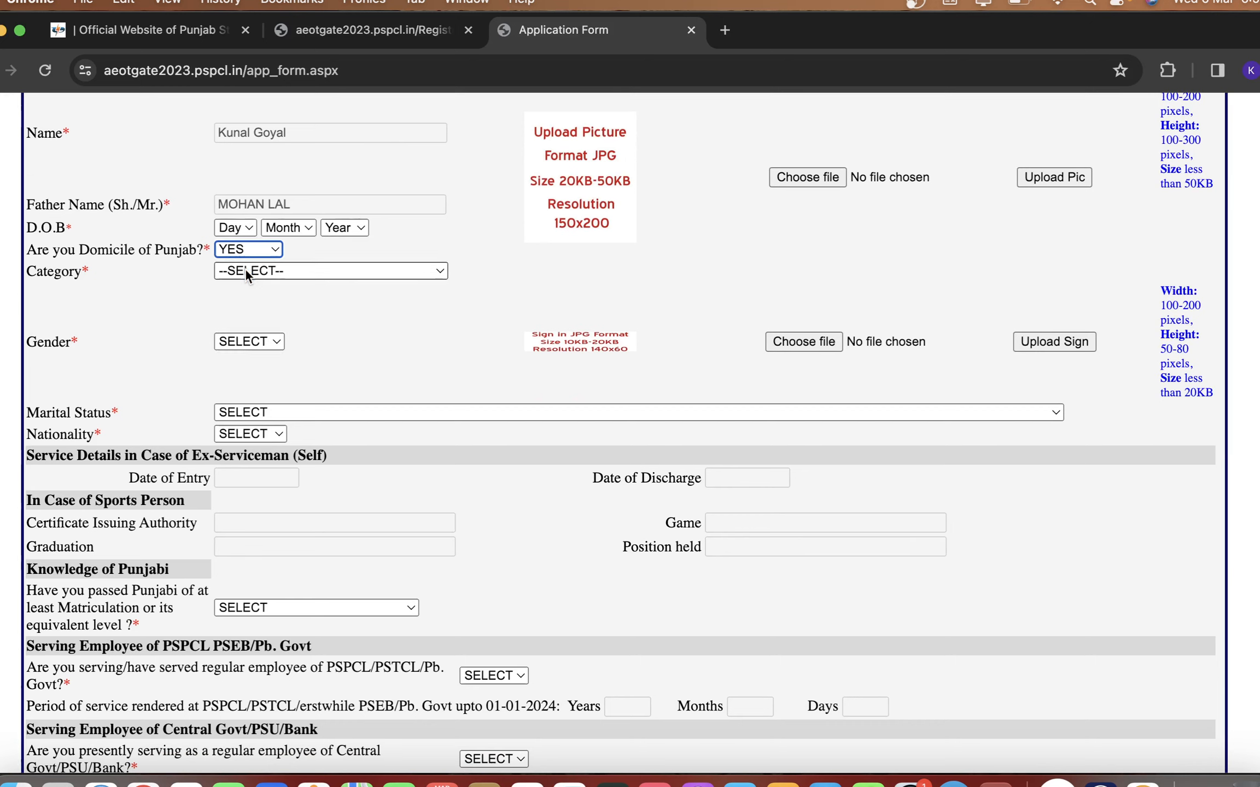
# Step: Answer YES to being a regular PSPCL/PSTCL/Pb. Govt employee and highlight the 01-01-2024 service cut-off date
pyautogui.scroll(-5, 245, 270)
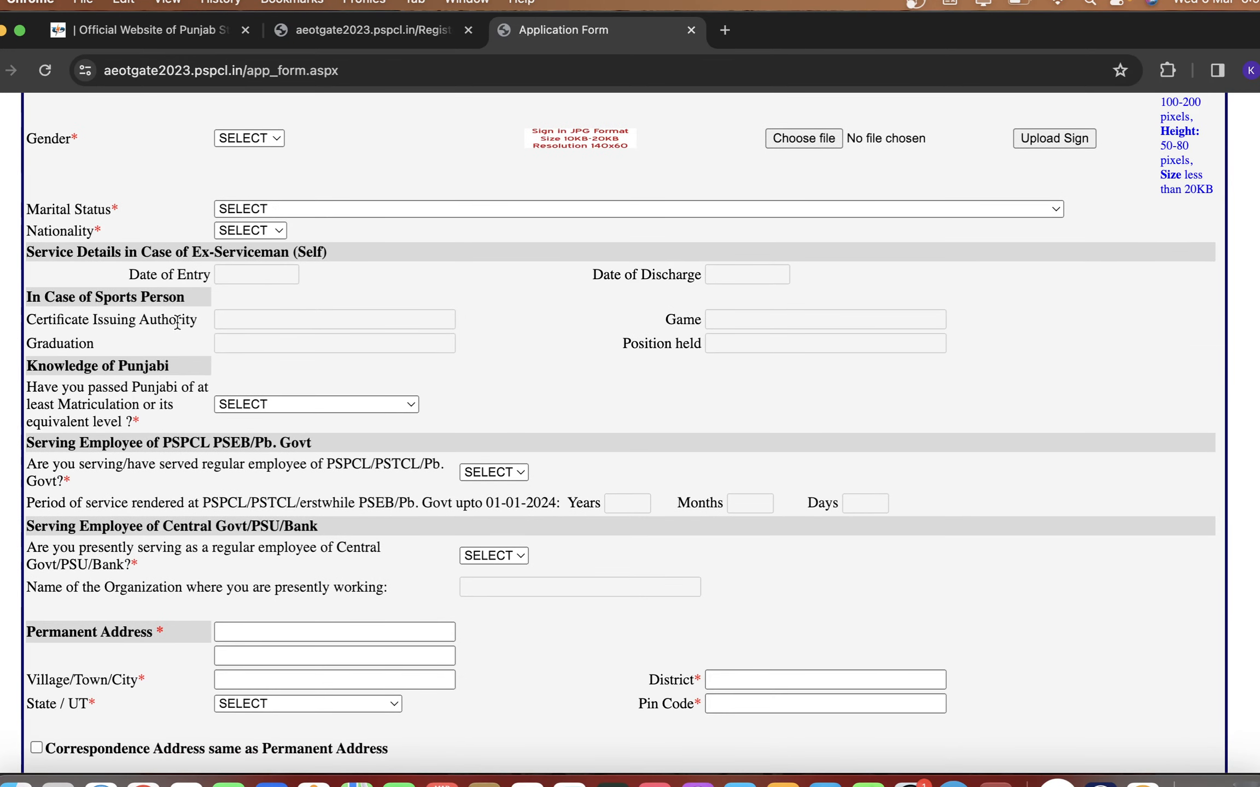
pyautogui.scroll(-1, 224, 407)
pyautogui.scroll(-1, 224, 406)
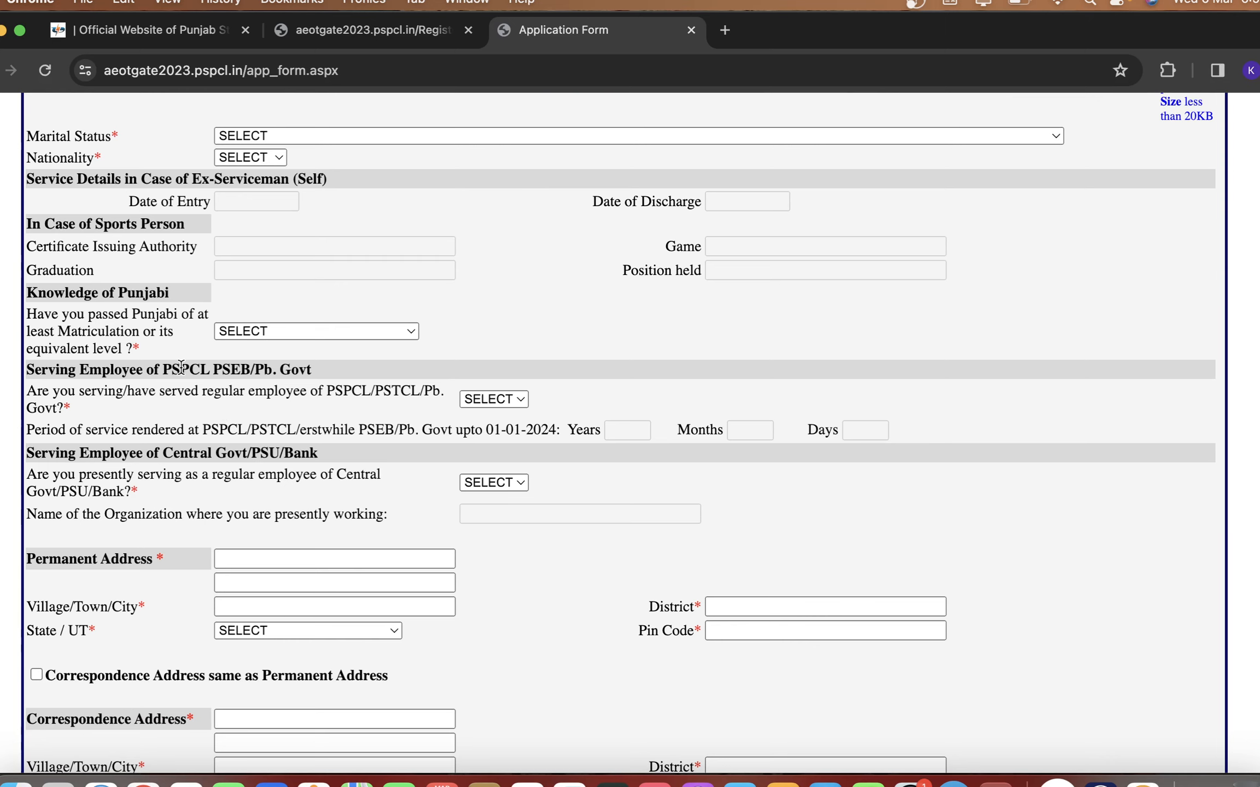
pyautogui.click(494, 400)
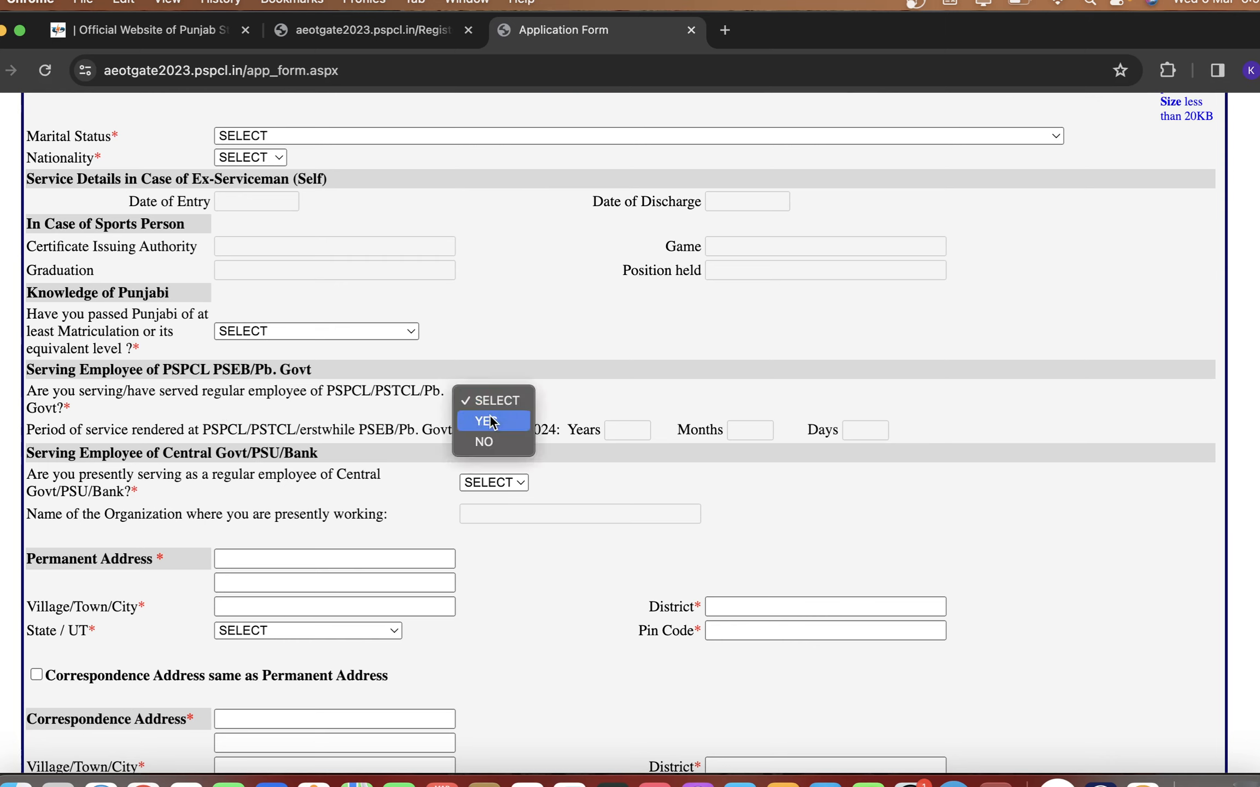
pyautogui.click(486, 419)
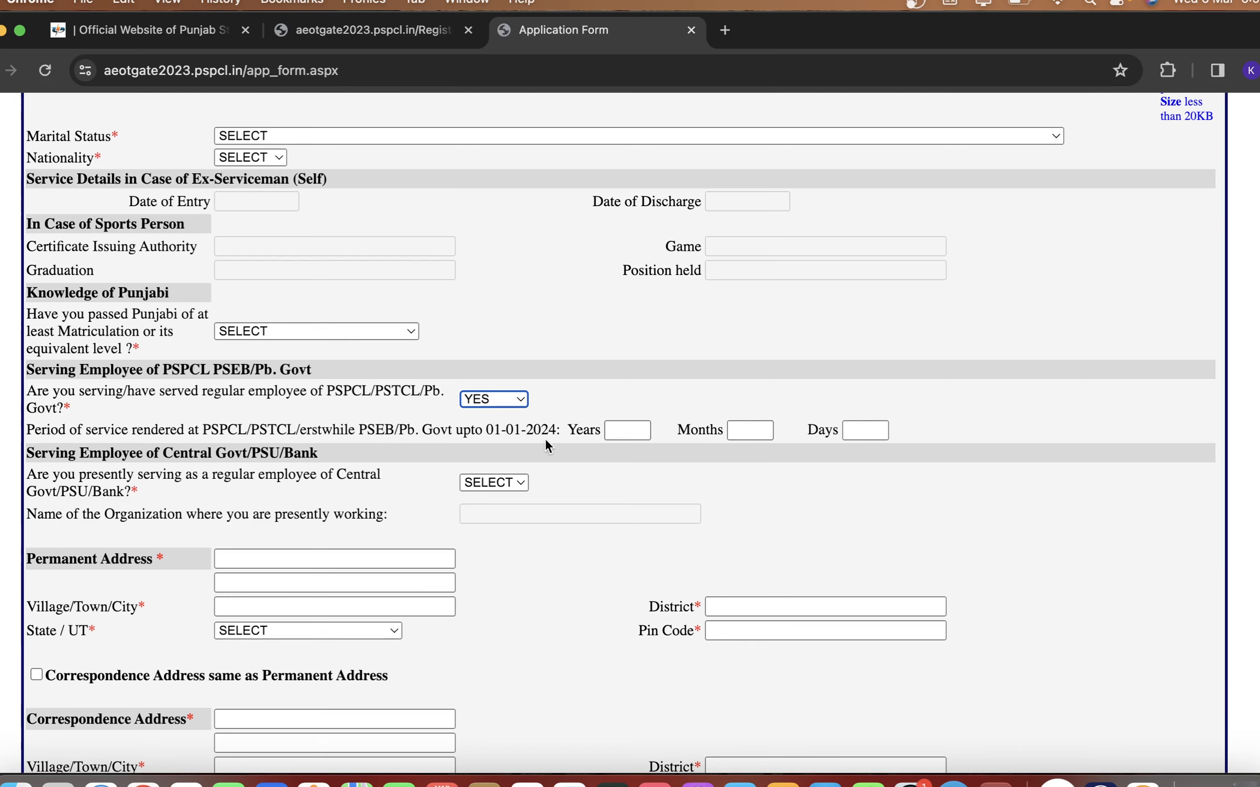
pyautogui.moveTo(557, 432); pyautogui.dragTo(484, 427)
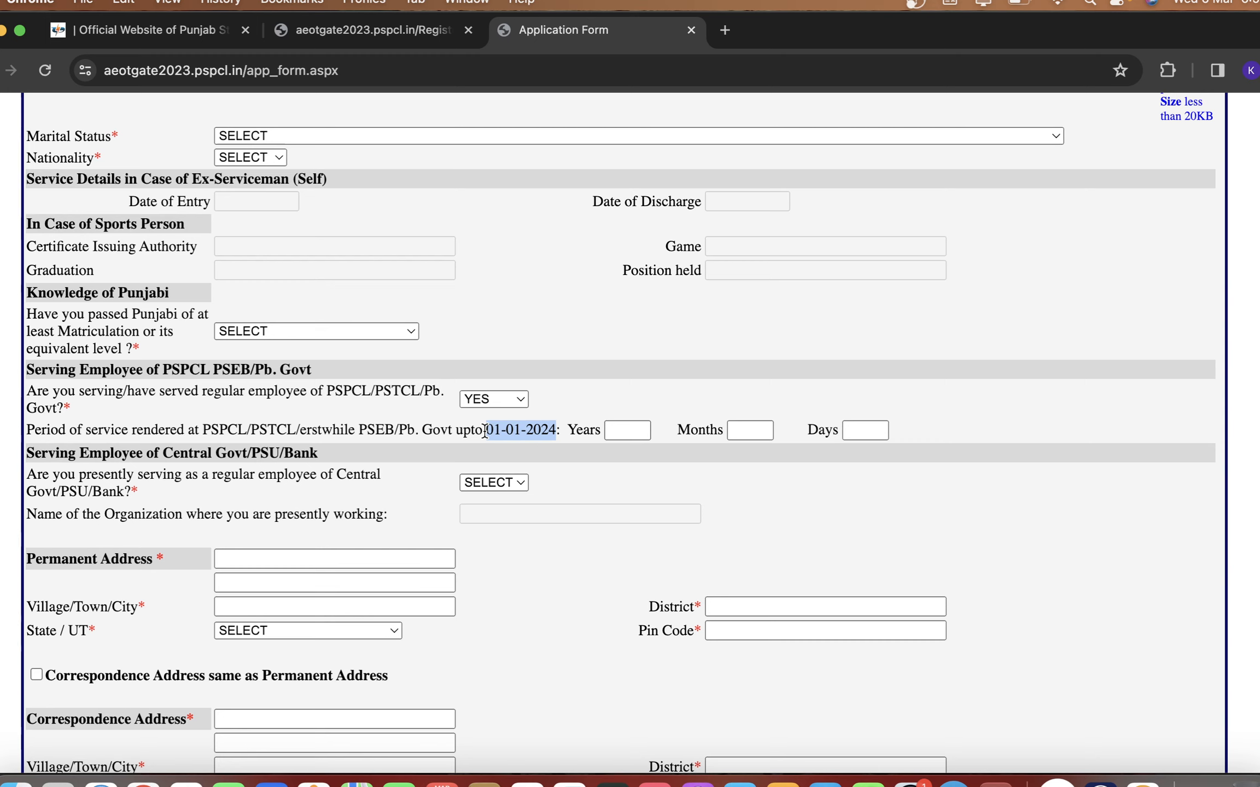
# Step: Check the answer options for Central Govt/PSU/Bank employment and look over the address, contact and qualification sections
pyautogui.click(479, 484)
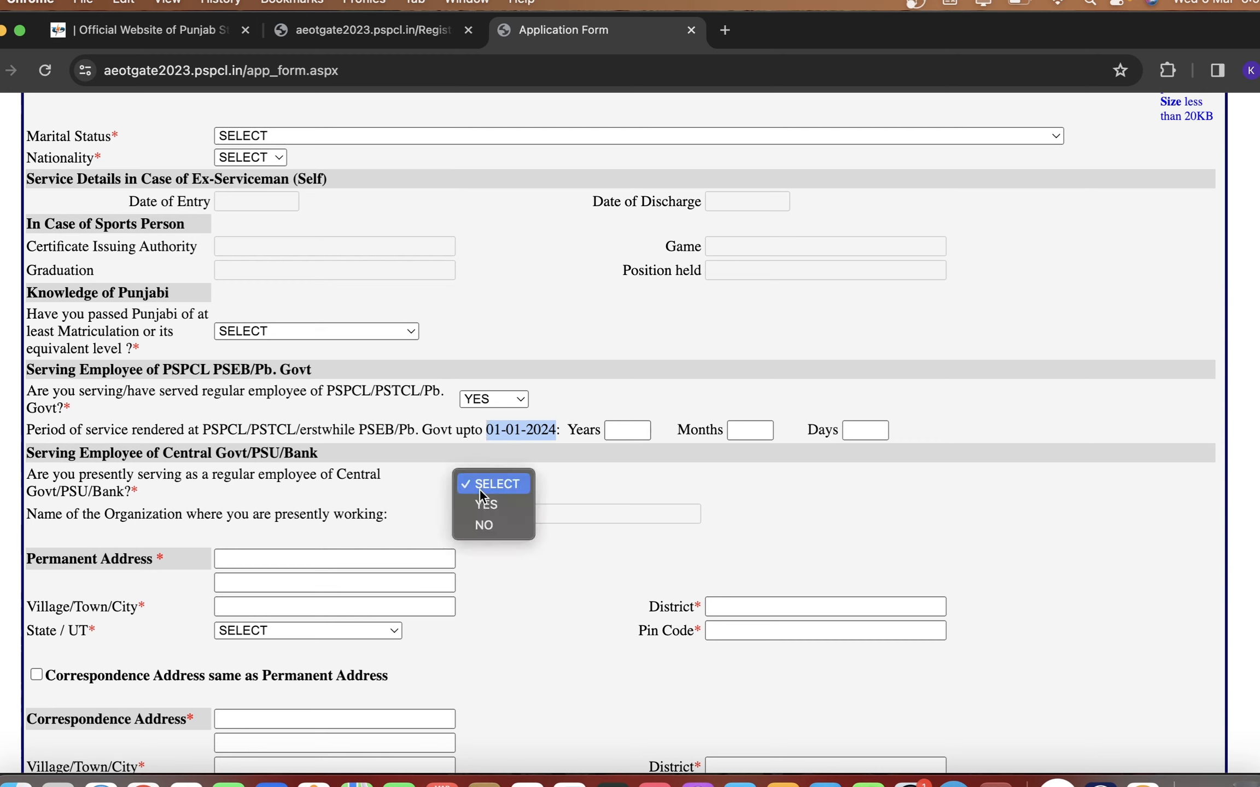
pyautogui.click(335, 552)
pyautogui.scroll(-5, 335, 552)
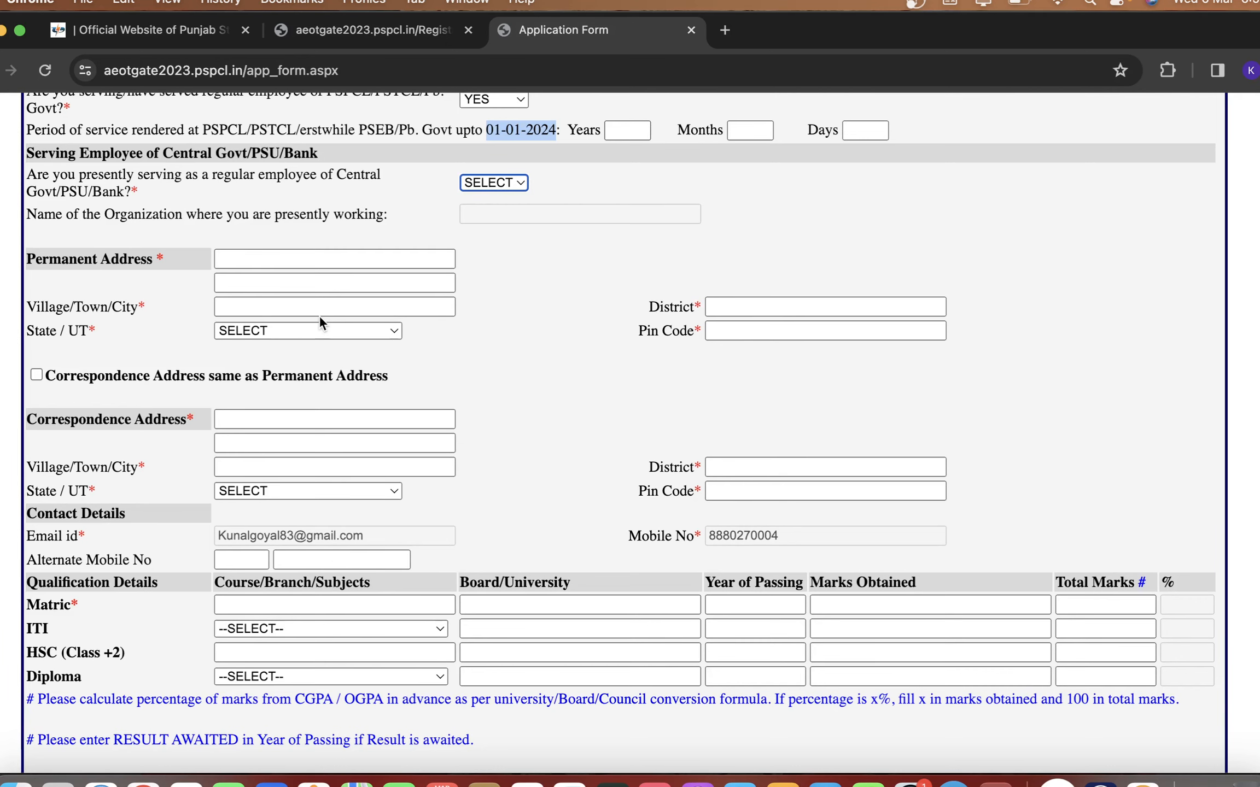
pyautogui.scroll(-5, 319, 315)
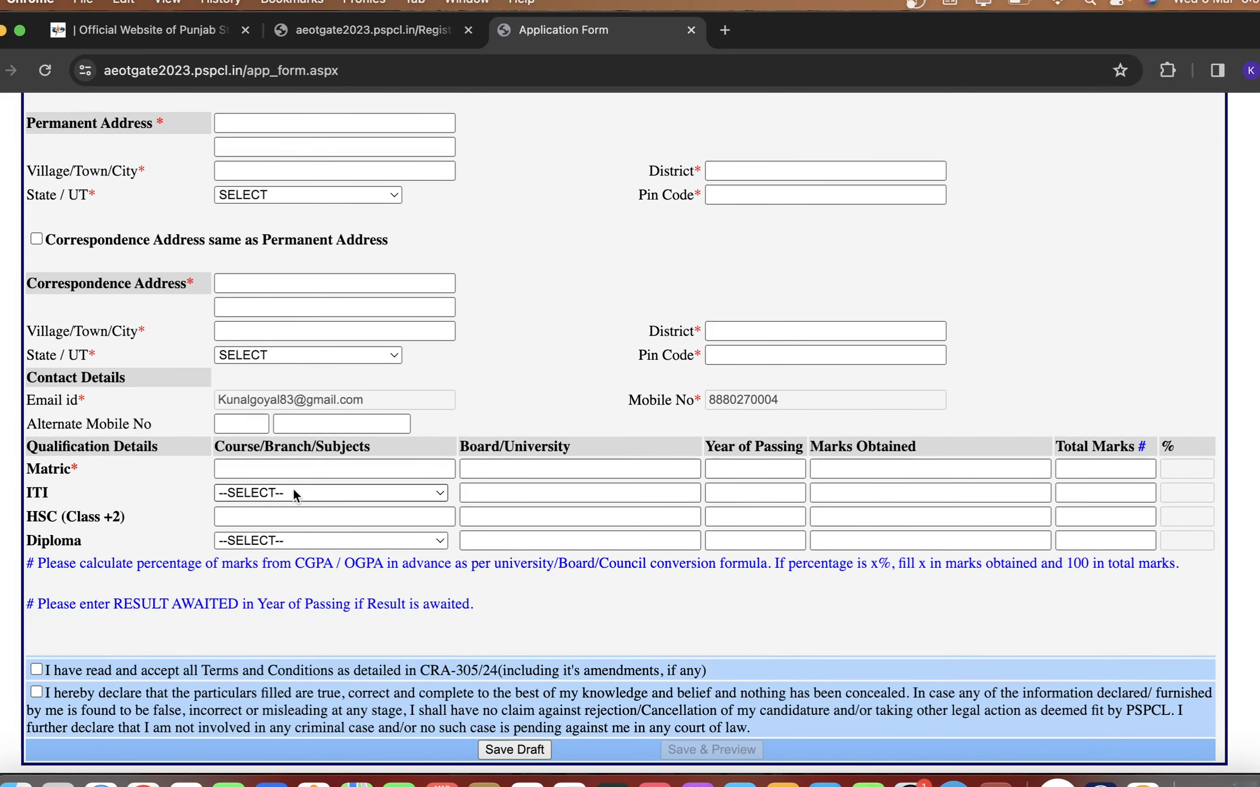
# Step: Set the Diploma course in the qualification details to DIPLOMA (ELECTRICAL ENGINEERING)
pyautogui.moveTo(81, 476); pyautogui.dragTo(70, 471)
pyautogui.click(278, 540)
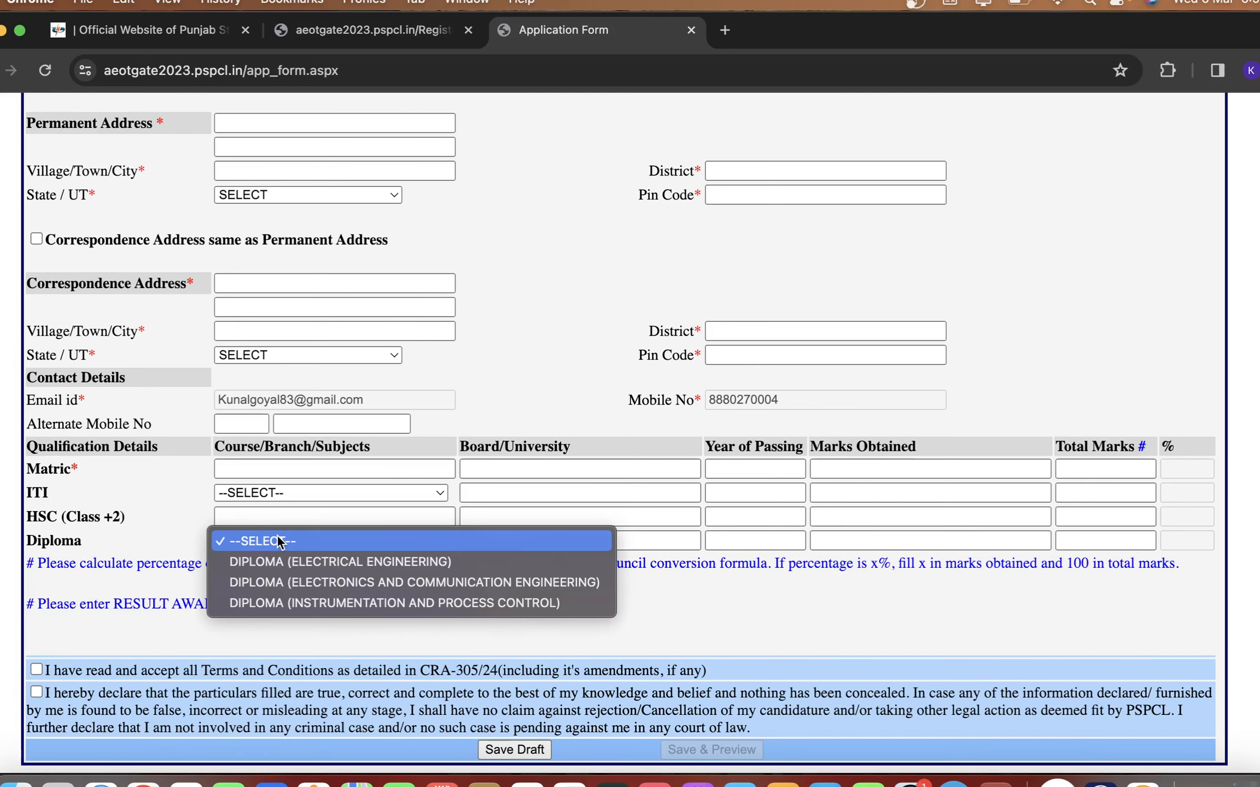
pyautogui.click(286, 559)
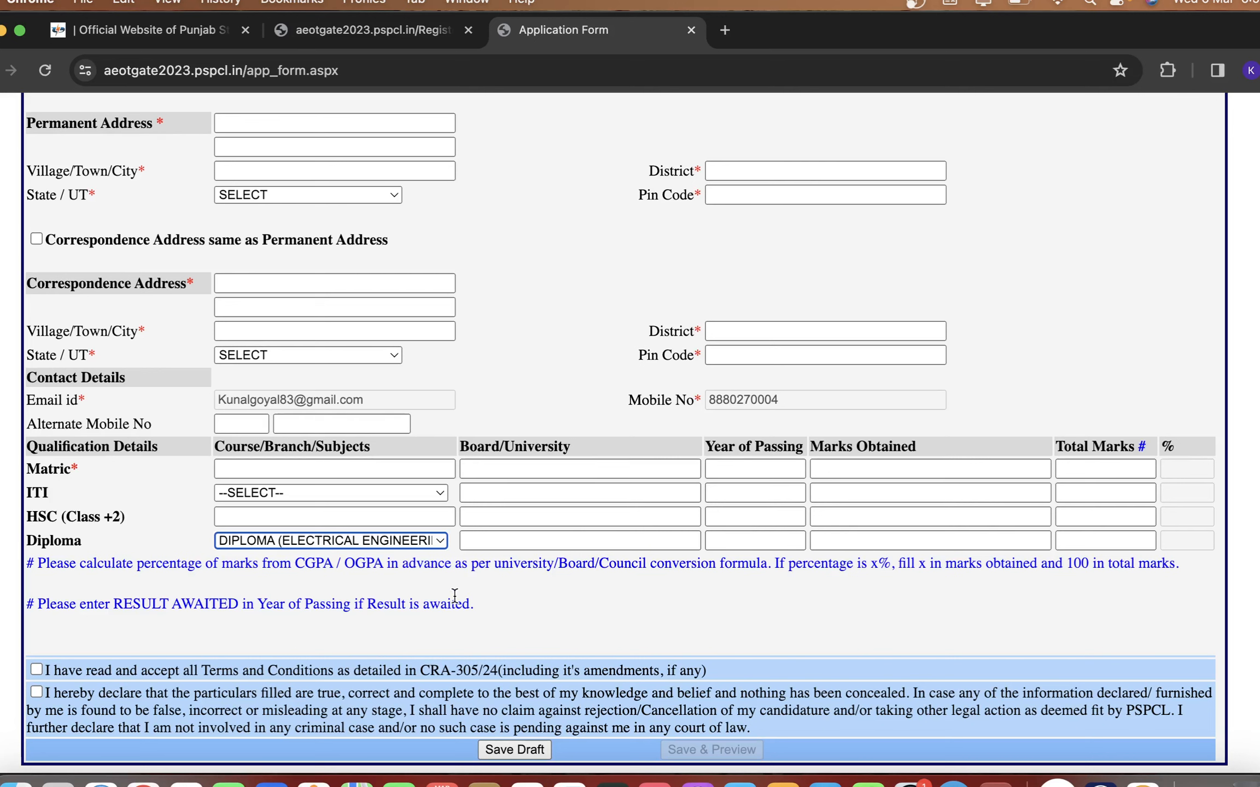
pyautogui.click(470, 604)
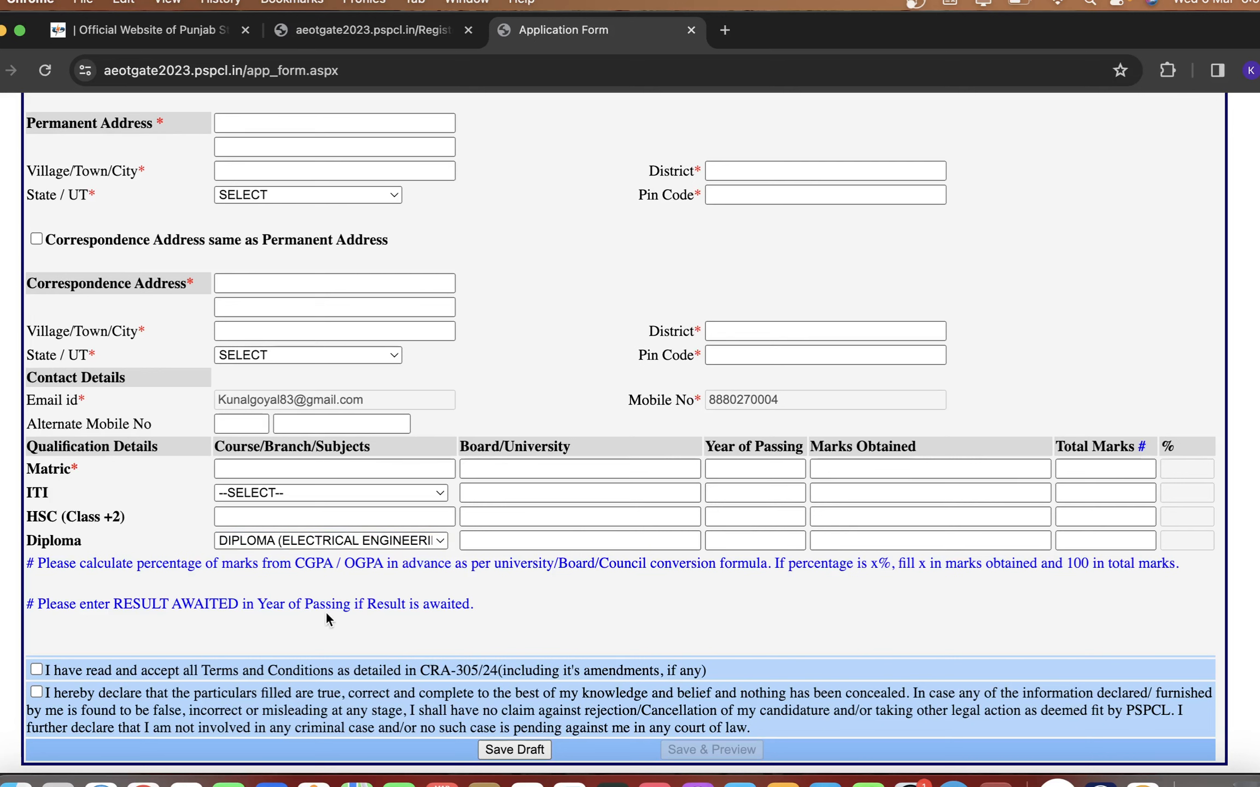
# Step: Enter "RA" as the Diploma's year of passing in the qualification details
pyautogui.click(735, 539)
pyautogui.write('RESU')
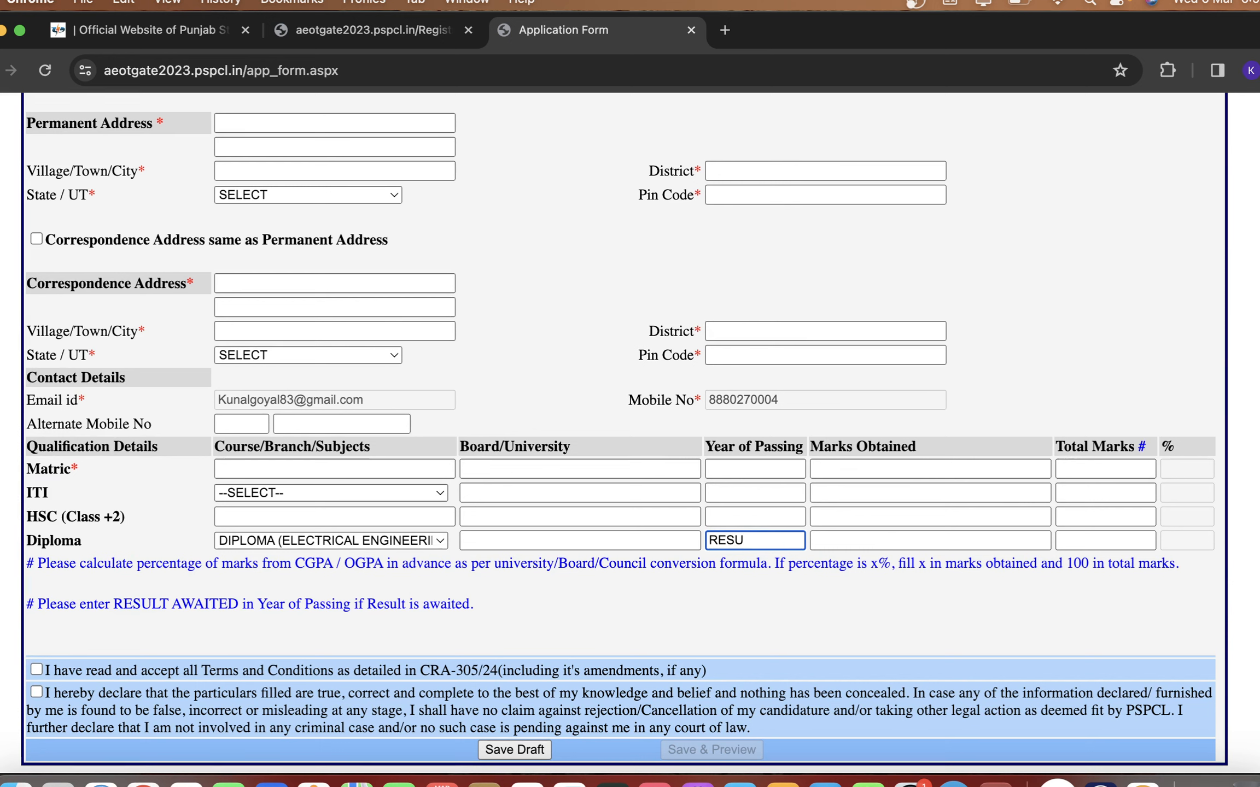
pyautogui.press('BackSpace')
pyautogui.press('BackSpace')
pyautogui.press('BackSpace')
pyautogui.write('A')
# Step: Review the application form from its beginning down to the qualification details
pyautogui.scroll(10, 679, 743)
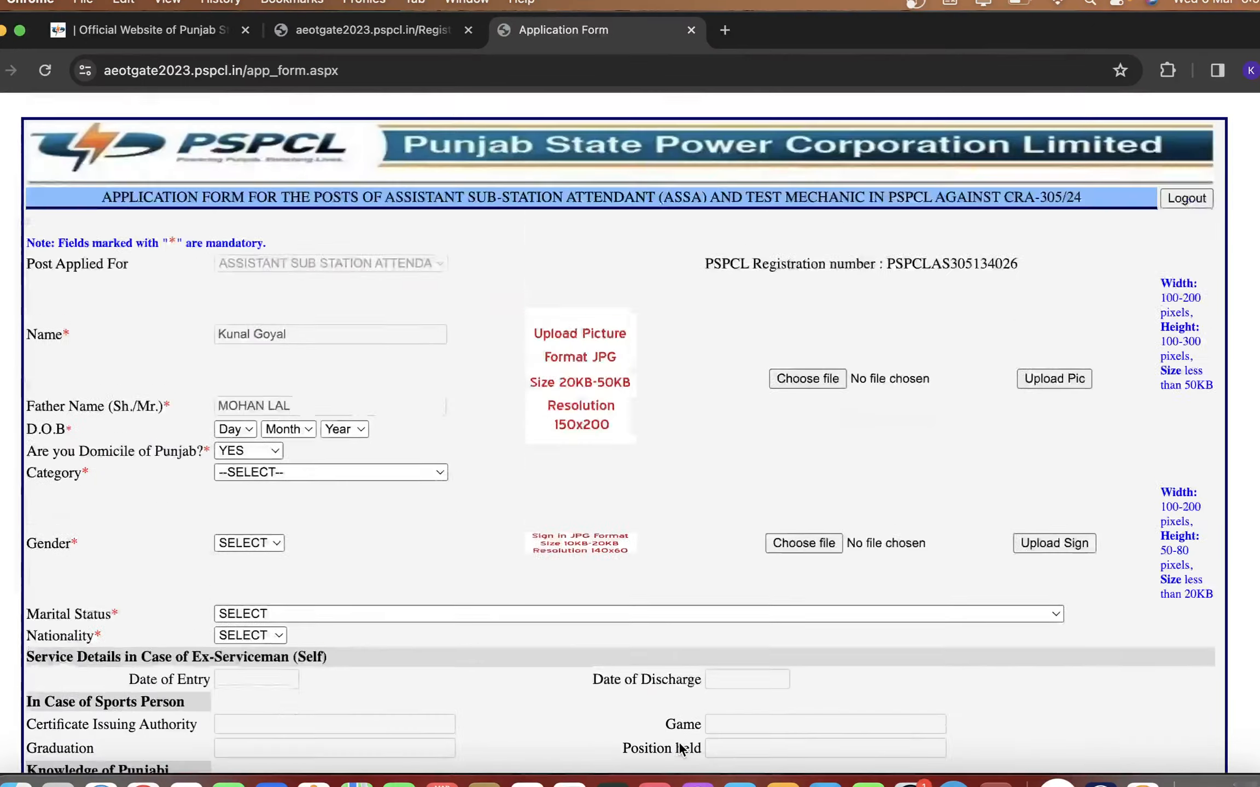
pyautogui.scroll(-4, 679, 743)
pyautogui.scroll(-8, 678, 741)
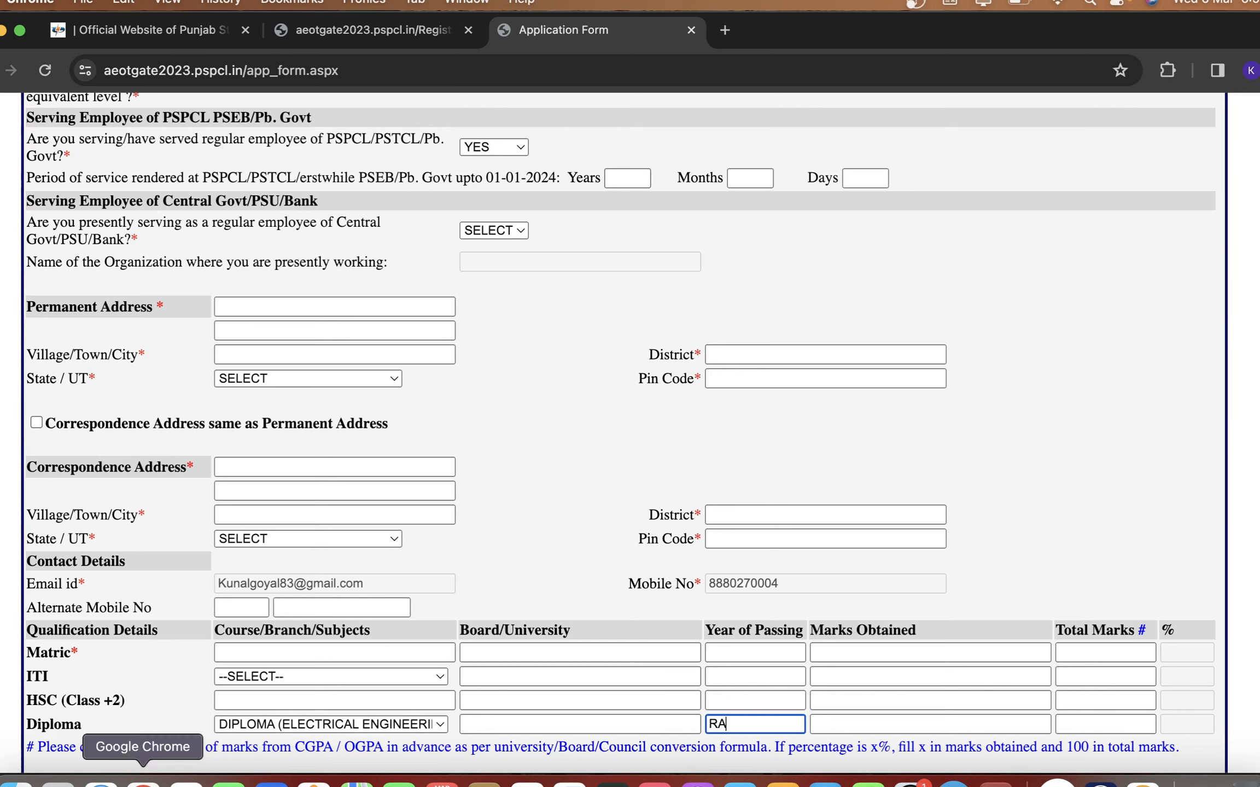
# Step: Switch back to the recruitment notice in WPS Office and return to the online test pattern table on page 12
pyautogui.click(186, 782)
pyautogui.scroll(10, 612, 495)
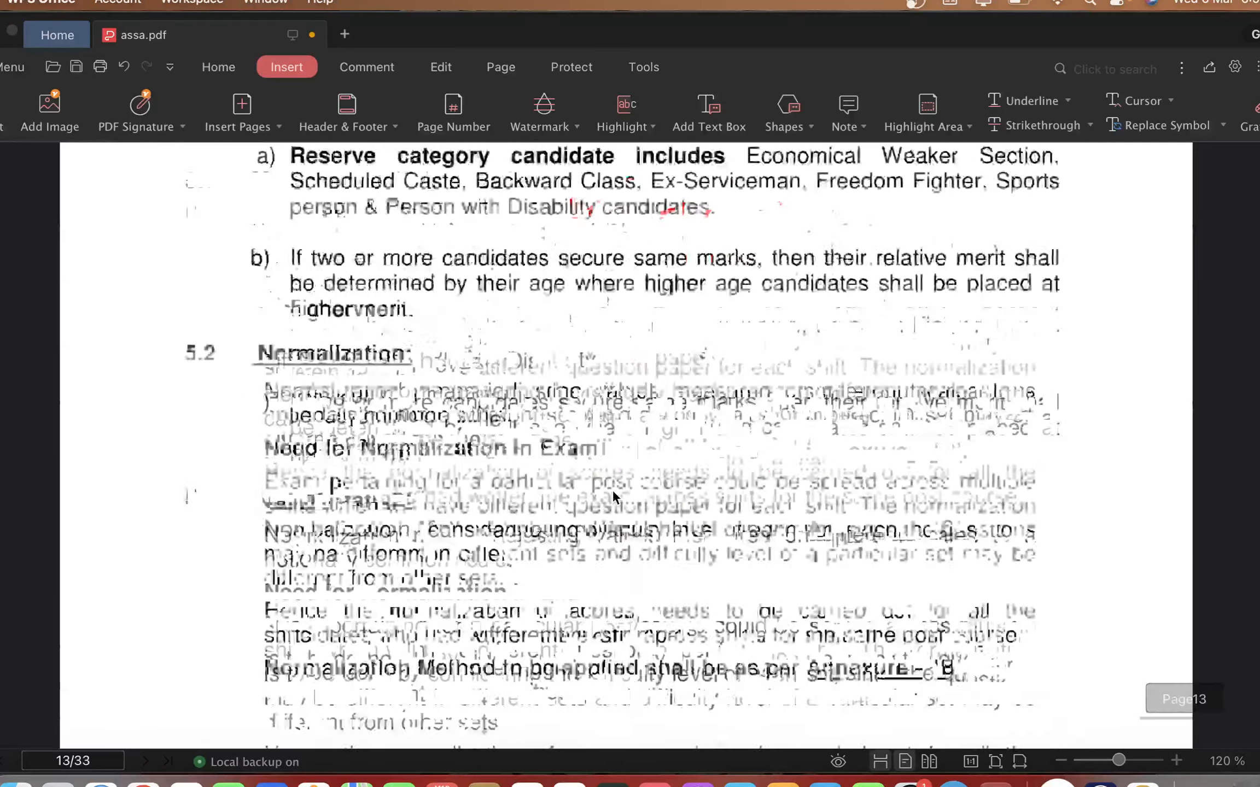
pyautogui.scroll(15, 613, 495)
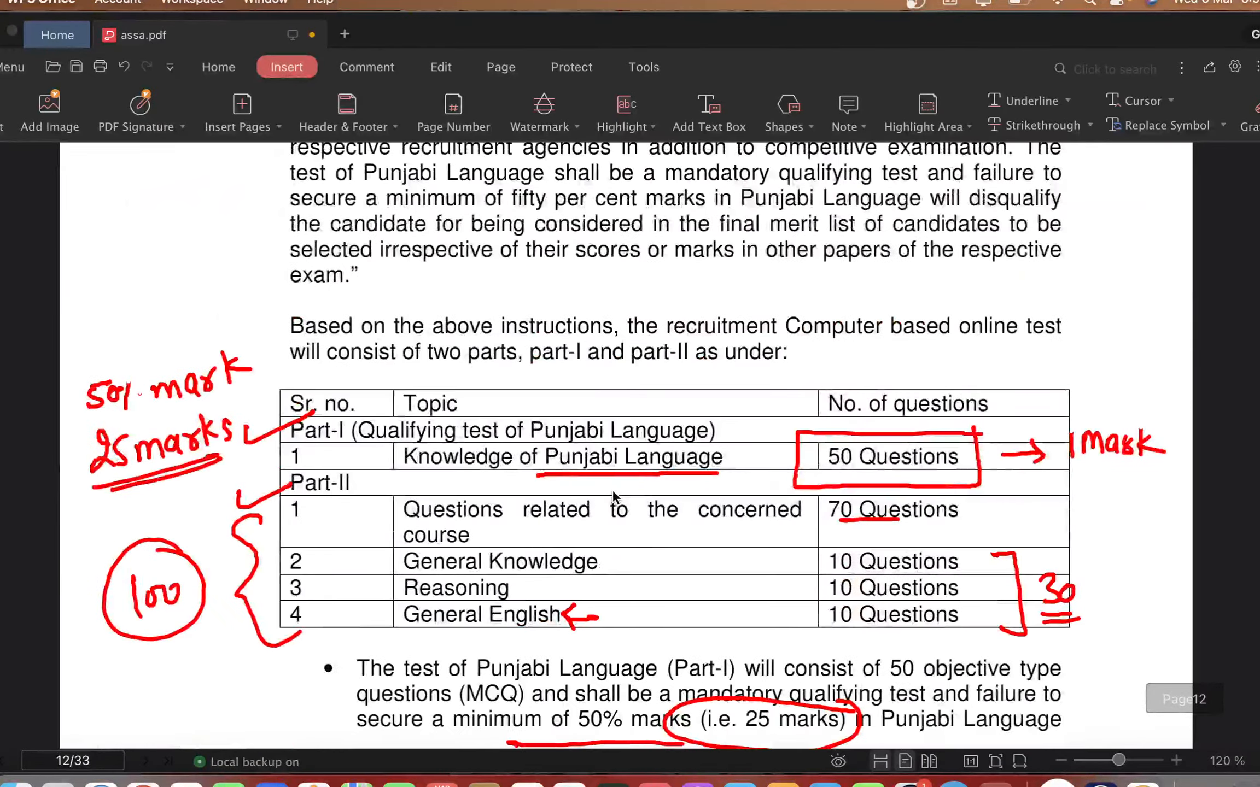